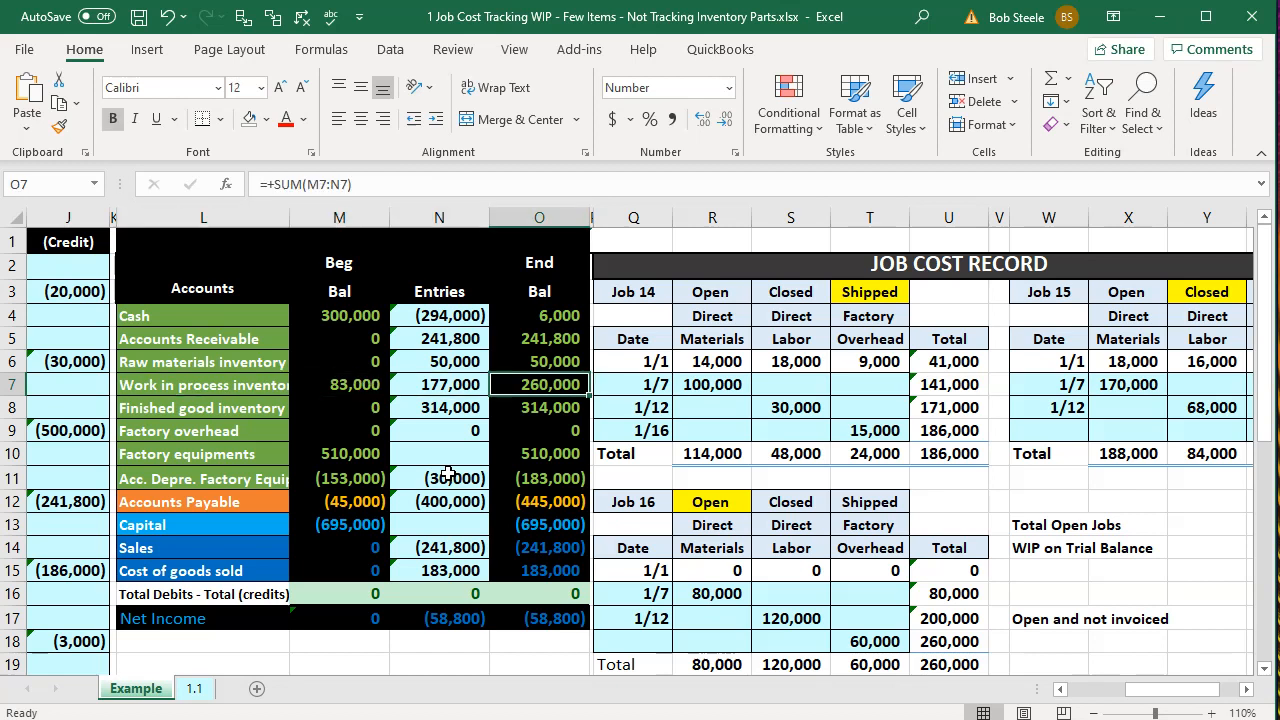
Compare the accounts receivable and work in process ending balances with the direct materials entries in the Job 14 cost record.
{"action": "key", "text": "Right"}
{"action": "key", "text": "Right"}
{"action": "key", "text": "Right"}
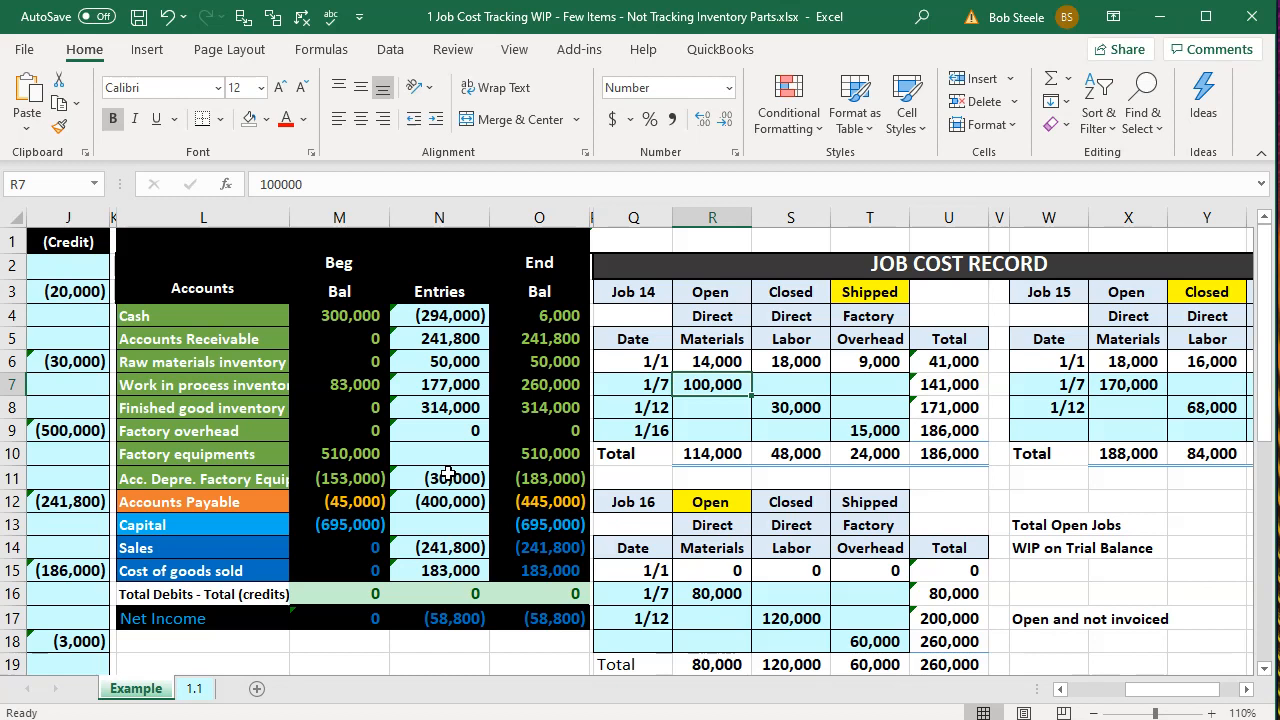
{"action": "key", "text": "Left"}
{"action": "key", "text": "Left"}
{"action": "key", "text": "Left"}
{"action": "key", "text": "Up"}
{"action": "key", "text": "Up"}
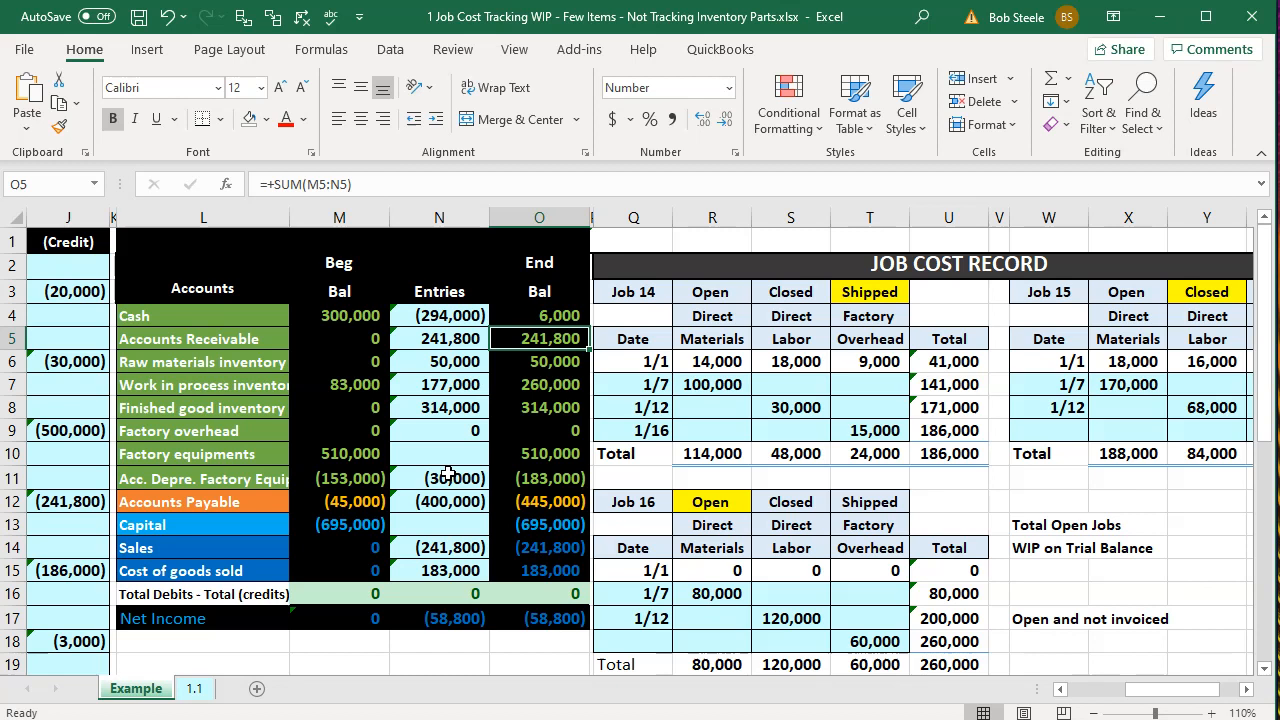
{"action": "key", "text": "Down"}
{"action": "key", "text": "Down"}
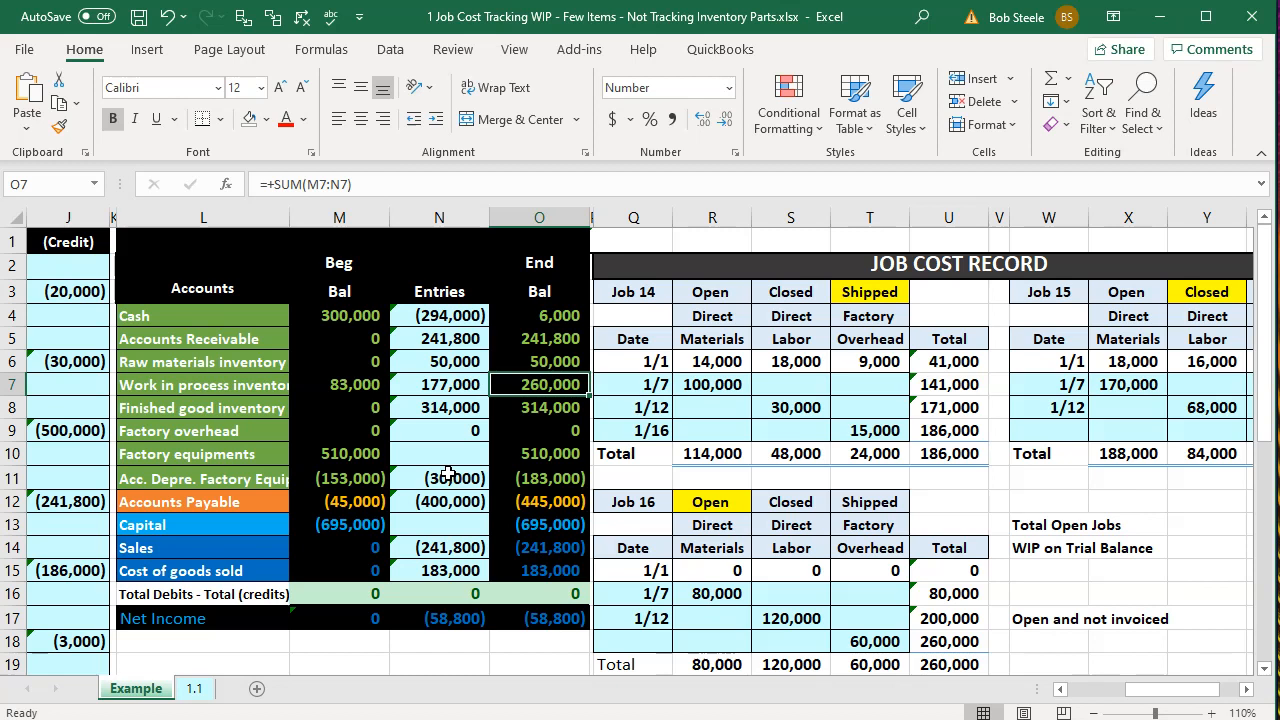
{"action": "key", "text": "Right"}
{"action": "key", "text": "Right"}
{"action": "key", "text": "Right"}
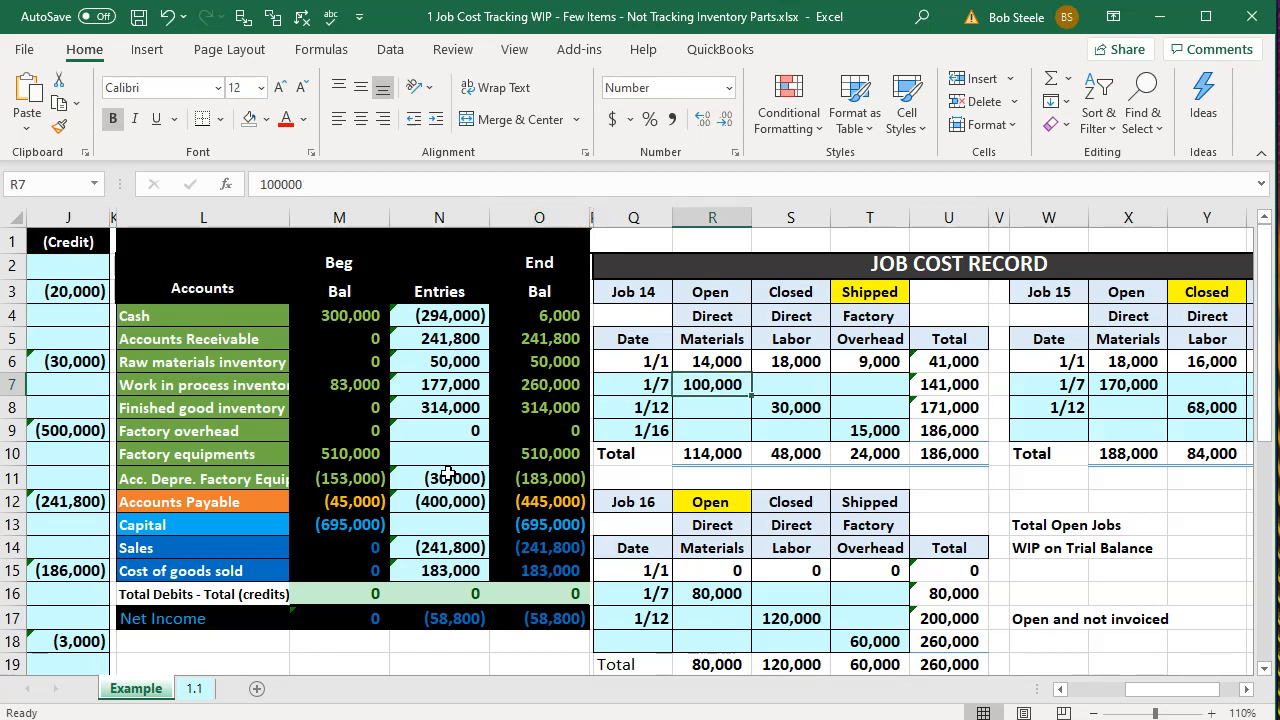
Examine the comparison of Total Open Jobs with WIP on Trial Balance beneath the Job 15 cost record.
{"action": "key", "text": "Right"}
{"action": "key", "text": "Right"}
{"action": "key", "text": "Right"}
{"action": "key", "text": "Right"}
{"action": "key", "text": "Right"}
{"action": "key", "text": "Right"}
{"action": "key", "text": "Right"}
{"action": "key", "text": "Right"}
{"action": "key", "text": "Right"}
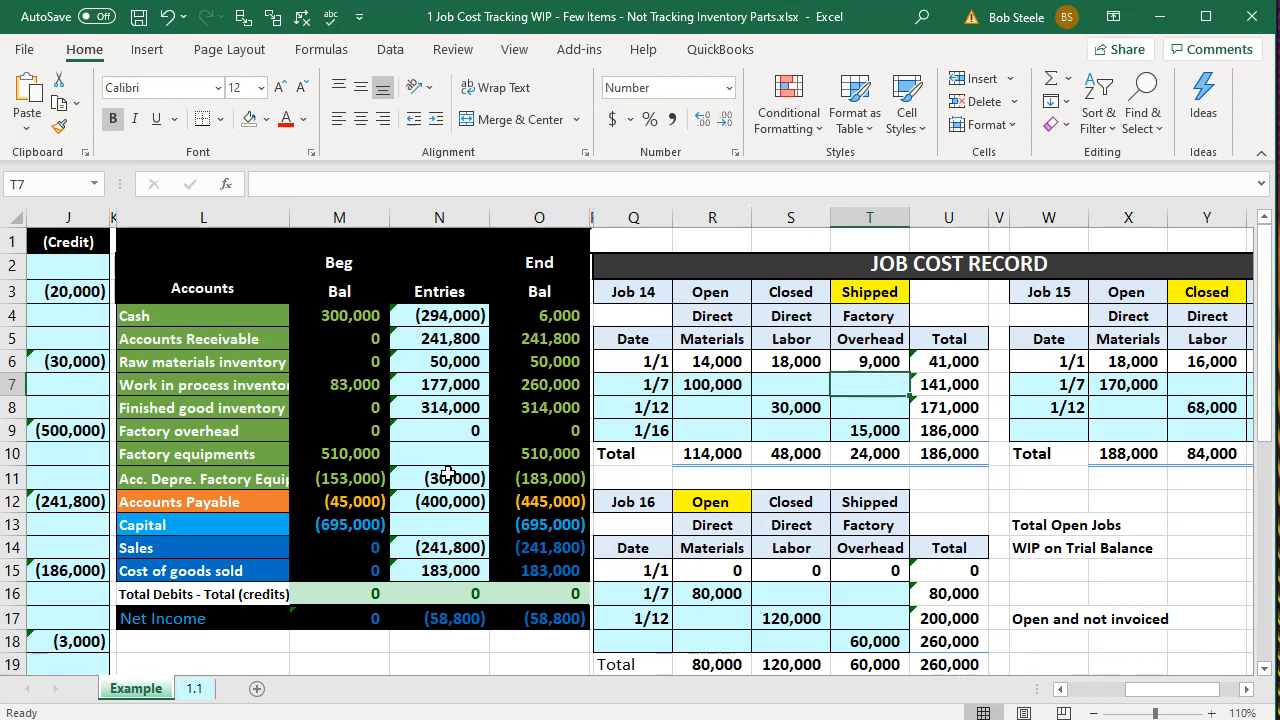
{"action": "key", "text": "Down"}
{"action": "key", "text": "Down"}
{"action": "key", "text": "Down"}
{"action": "key", "text": "Down"}
{"action": "key", "text": "Down"}
{"action": "key", "text": "Down"}
{"action": "key", "text": "Down"}
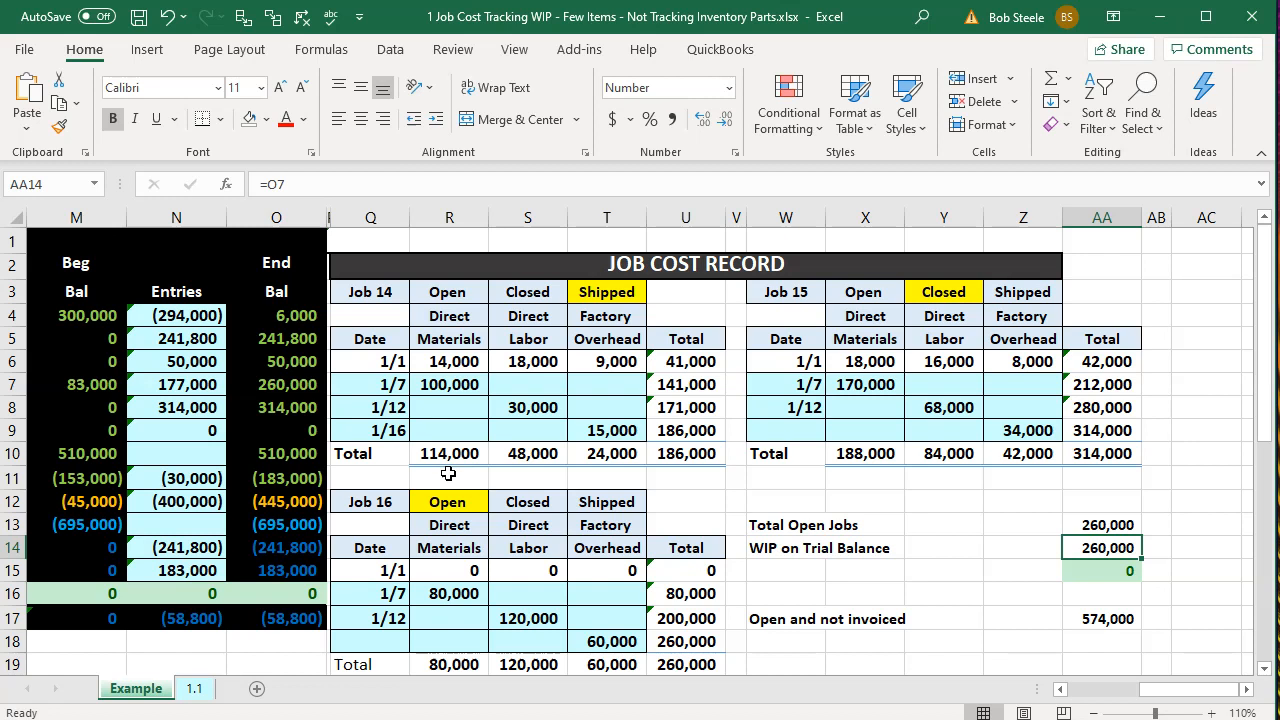
{"action": "key", "text": "Left"}
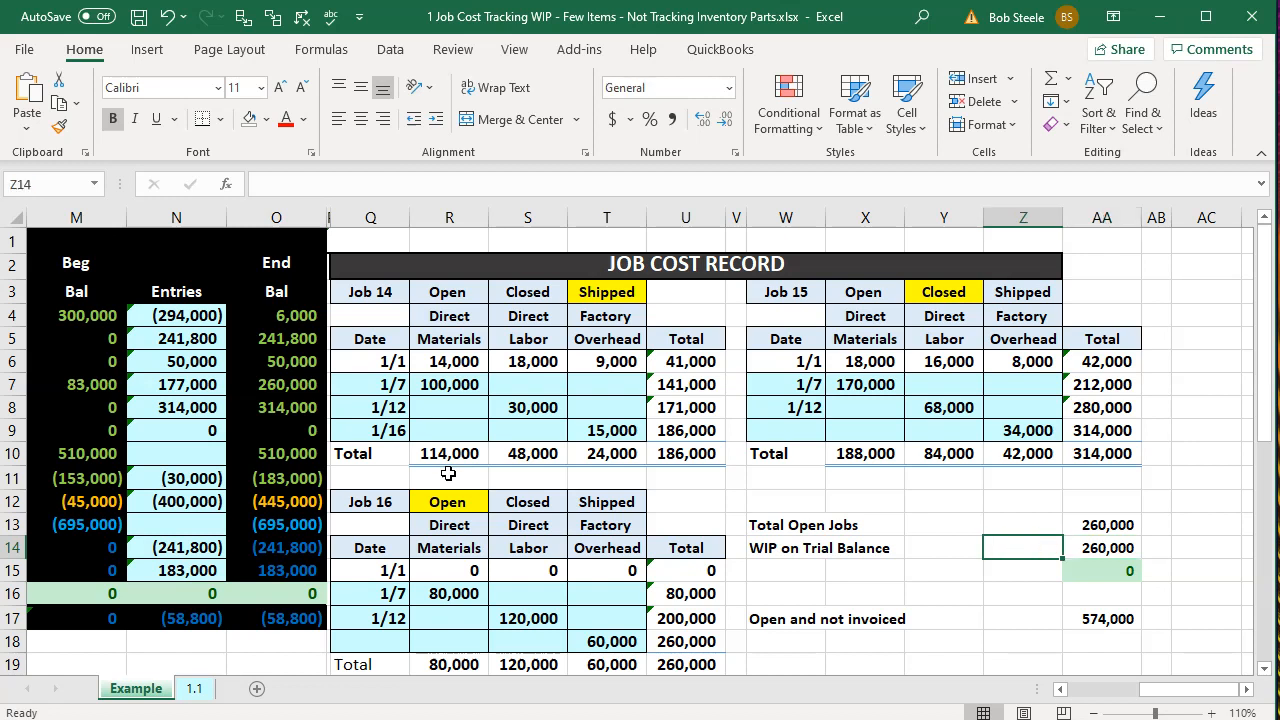
{"action": "key", "text": "Left"}
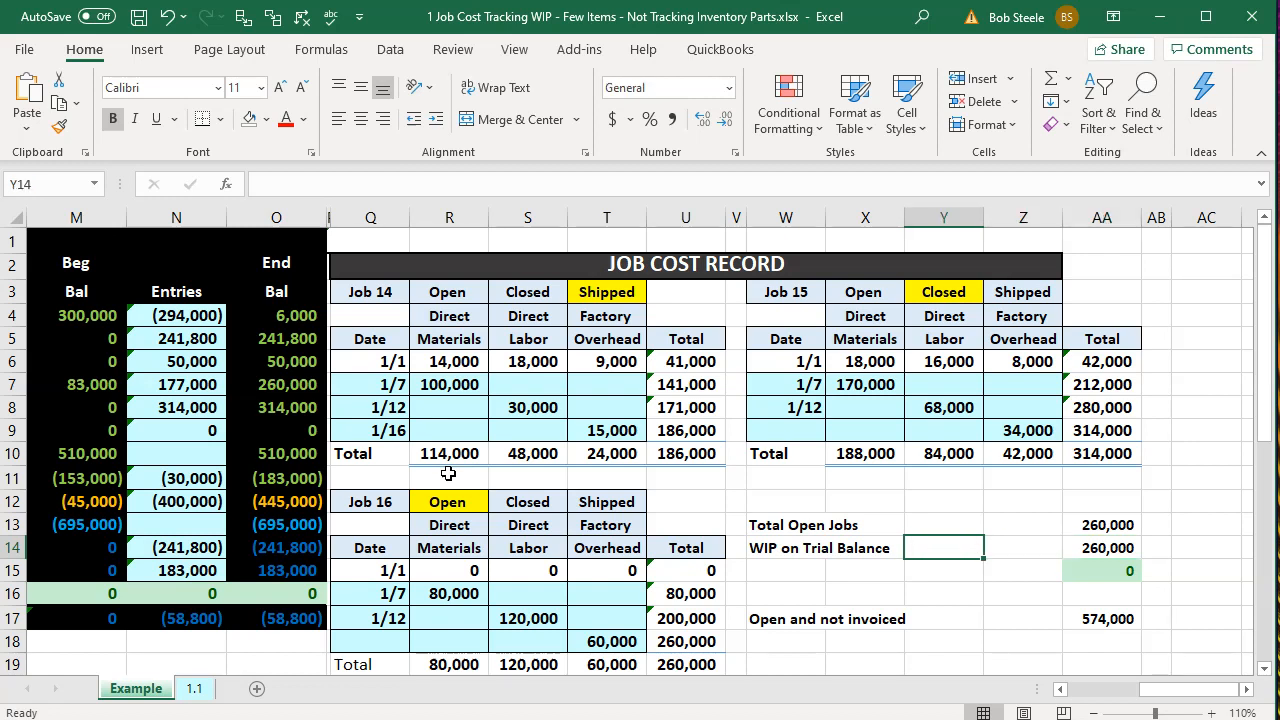
{"action": "key", "text": "Right"}
{"action": "key", "text": "Right"}
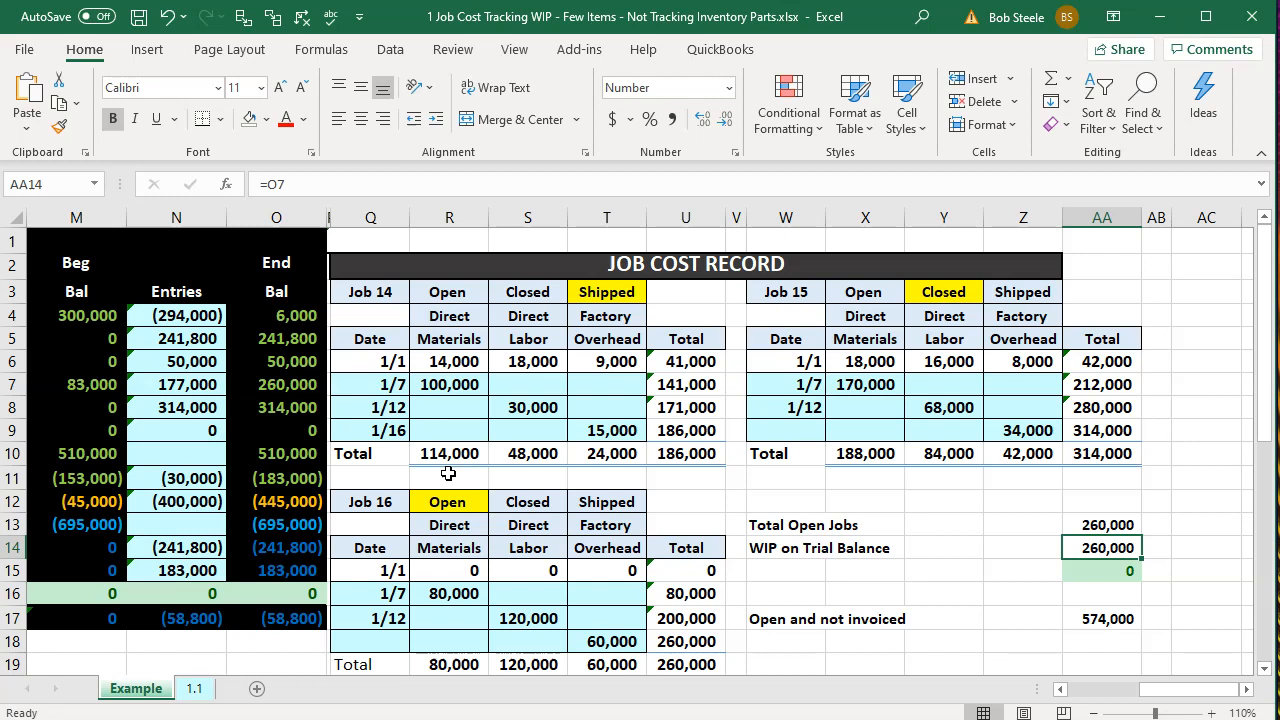
Review the trial balance's accounts receivable and work in process ending balances, and trace work in process across the Job 14 cost columns.
{"action": "key", "text": "Left"}
{"action": "key", "text": "Left"}
{"action": "key", "text": "Left"}
{"action": "key", "text": "Left"}
{"action": "key", "text": "Left"}
{"action": "key", "text": "Left"}
{"action": "key", "text": "Left"}
{"action": "key", "text": "Left"}
{"action": "key", "text": "Left"}
{"action": "key", "text": "Left"}
{"action": "key", "text": "Left"}
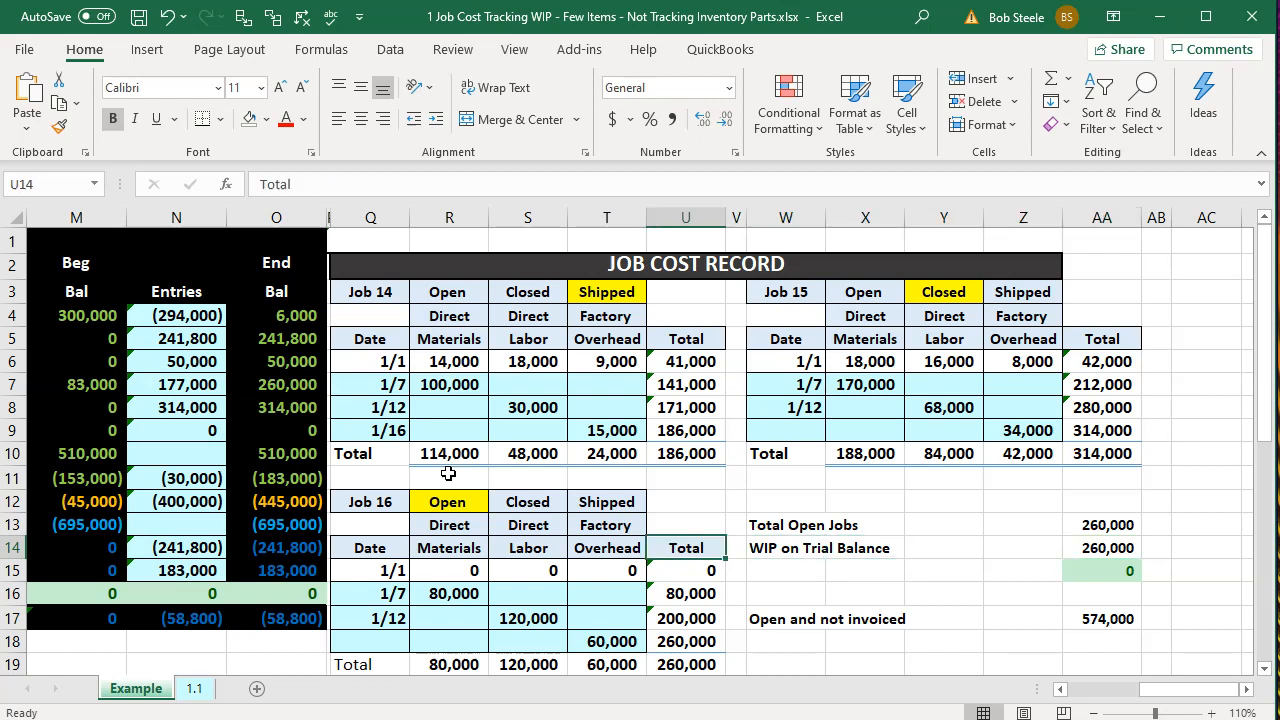
{"action": "key", "text": "Left"}
{"action": "key", "text": "Left"}
{"action": "key", "text": "Left"}
{"action": "key", "text": "Up"}
{"action": "key", "text": "Up"}
{"action": "key", "text": "Up"}
{"action": "key", "text": "Up"}
{"action": "key", "text": "Up"}
{"action": "key", "text": "Up"}
{"action": "key", "text": "Up"}
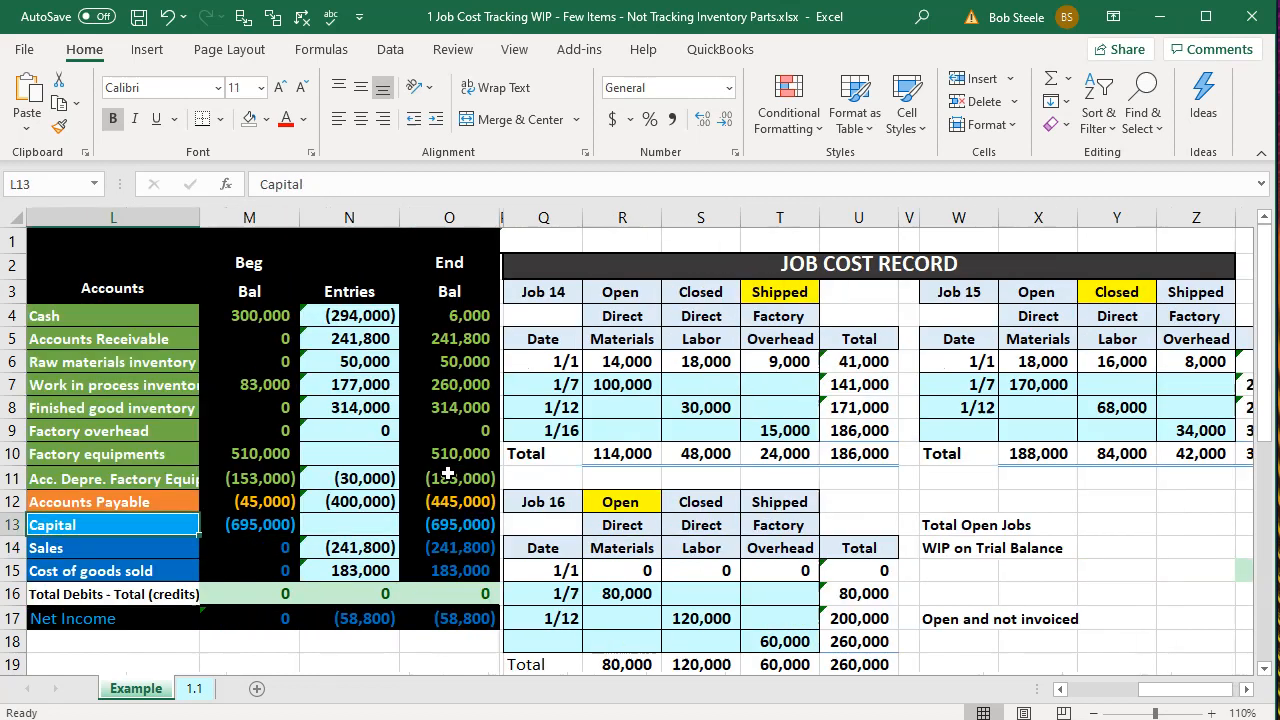
{"action": "key", "text": "Up"}
{"action": "key", "text": "Up"}
{"action": "key", "text": "Right"}
{"action": "key", "text": "Right"}
{"action": "key", "text": "Right"}
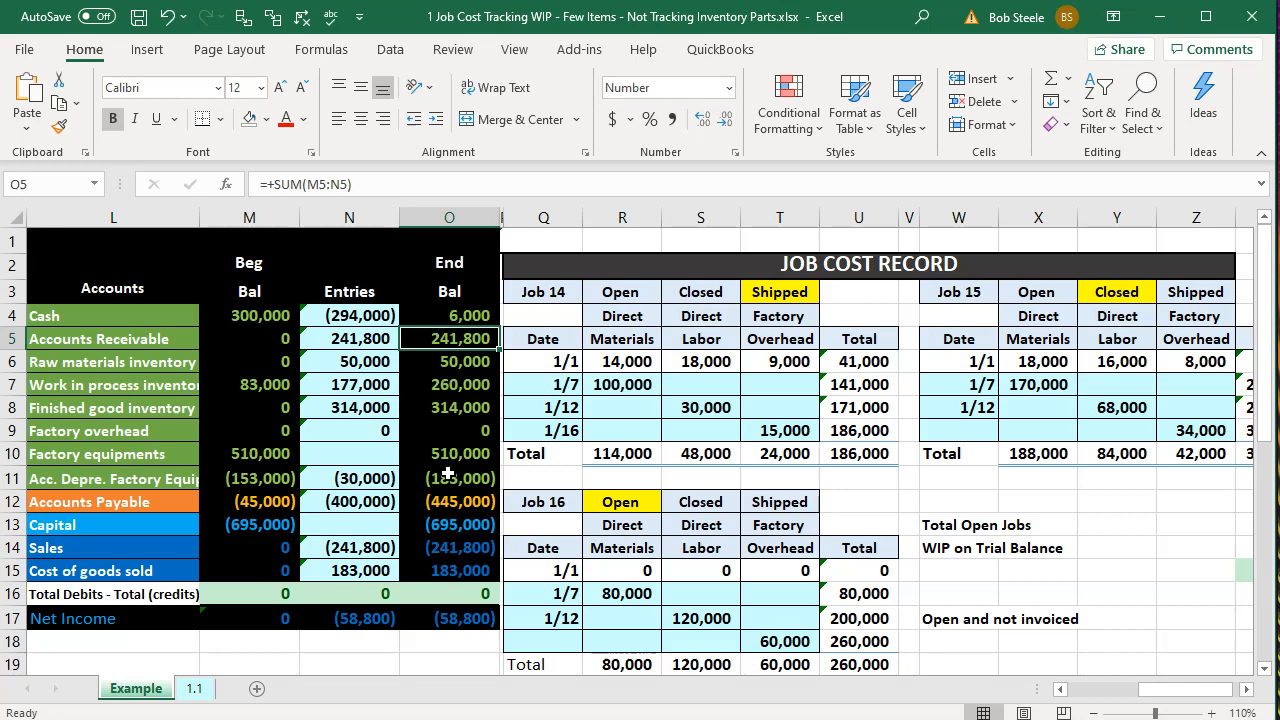
{"action": "key", "text": "Down"}
{"action": "key", "text": "Down"}
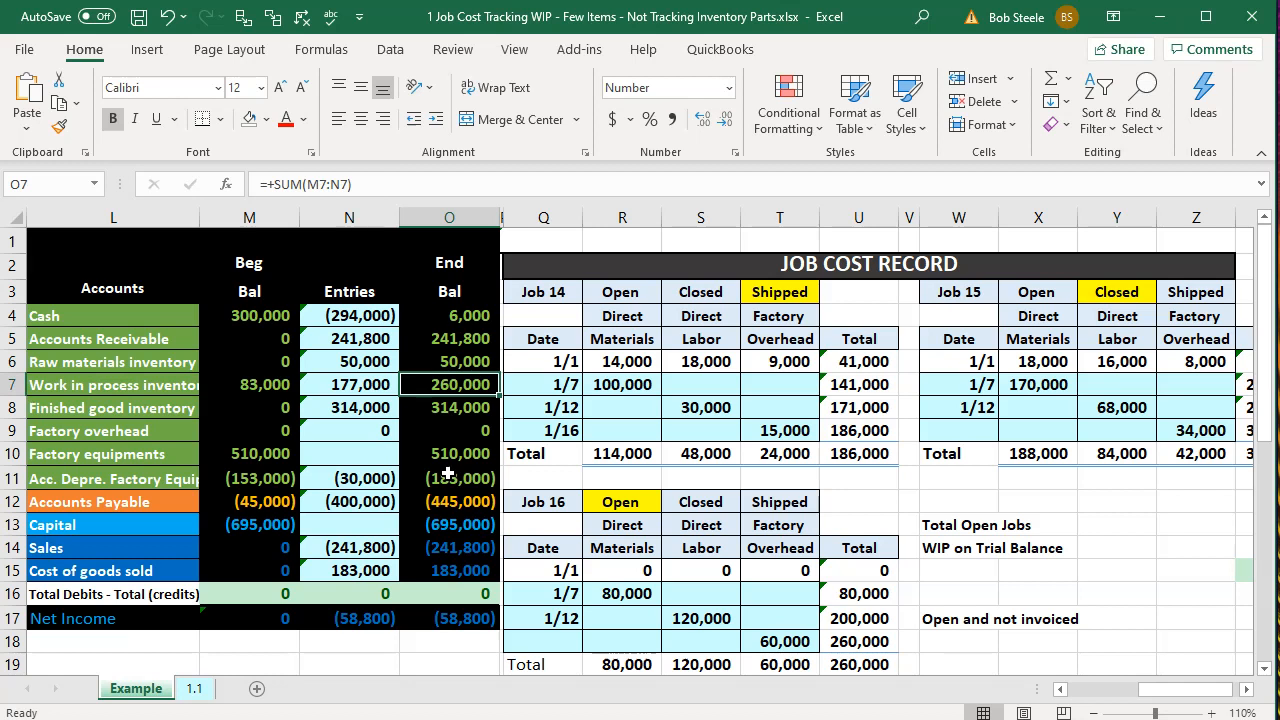
{"action": "key", "text": "Right"}
{"action": "key", "text": "Right"}
{"action": "key", "text": "Right"}
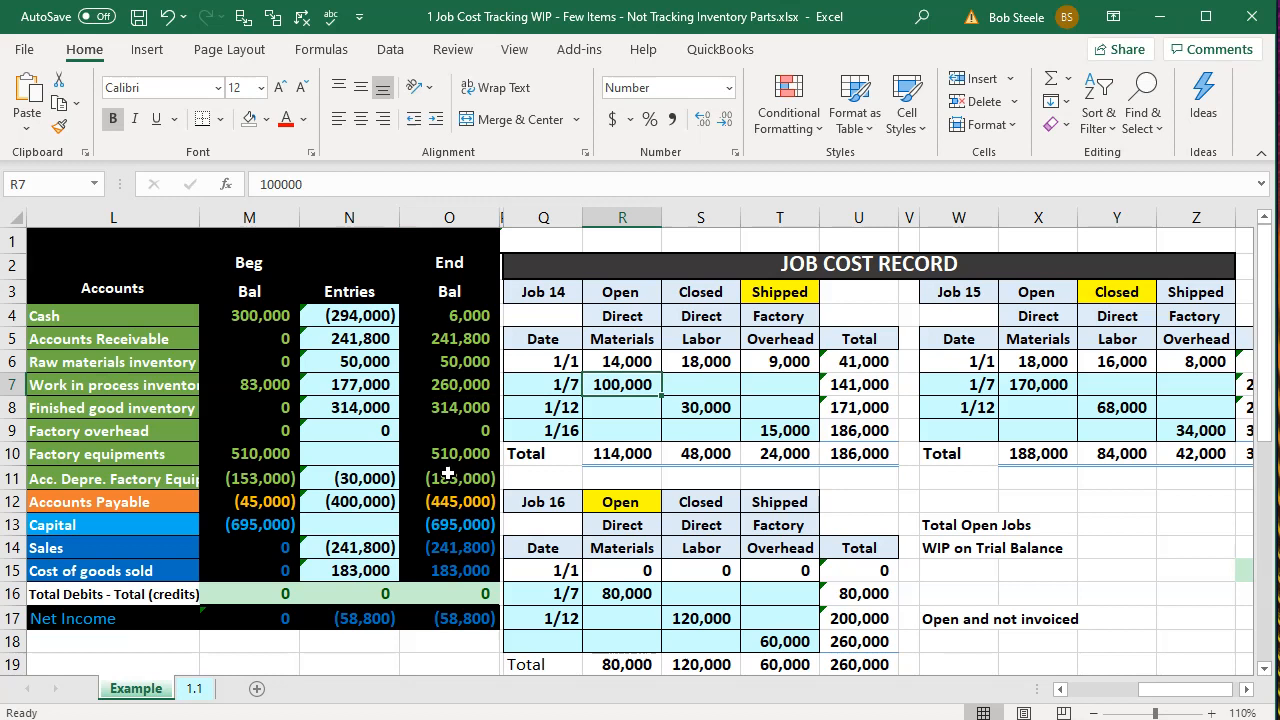
{"action": "key", "text": "Right"}
{"action": "key", "text": "Right"}
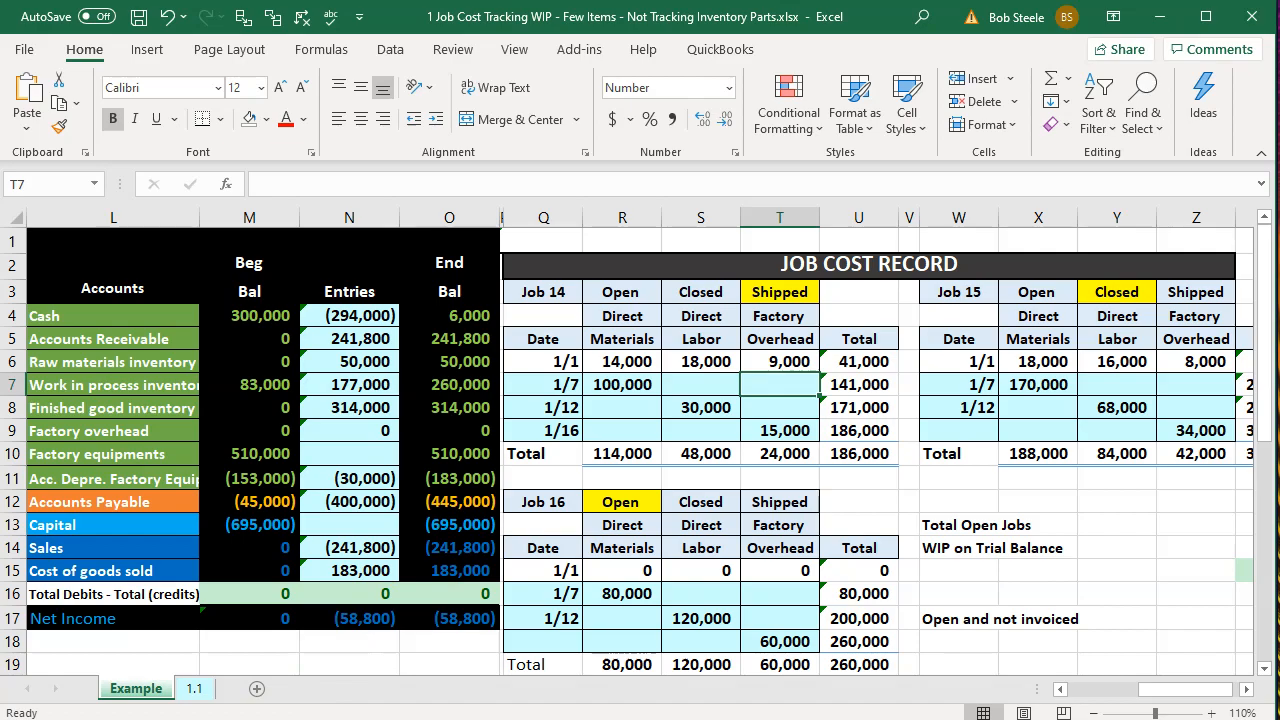
Switch to QuickBooks Desktop and start a new item of type Service from the Item List.
{"action": "key", "text": "alt+Tab"}
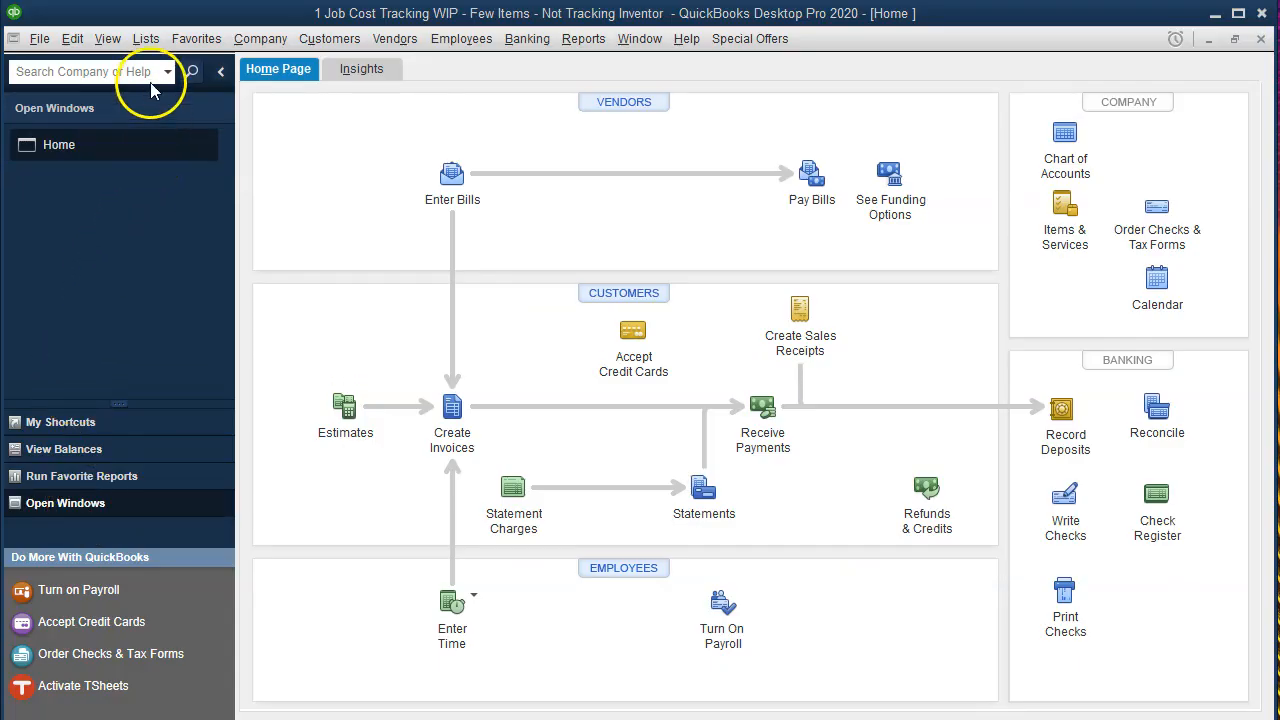
{"action": "left_click", "coordinate": [148, 44]}
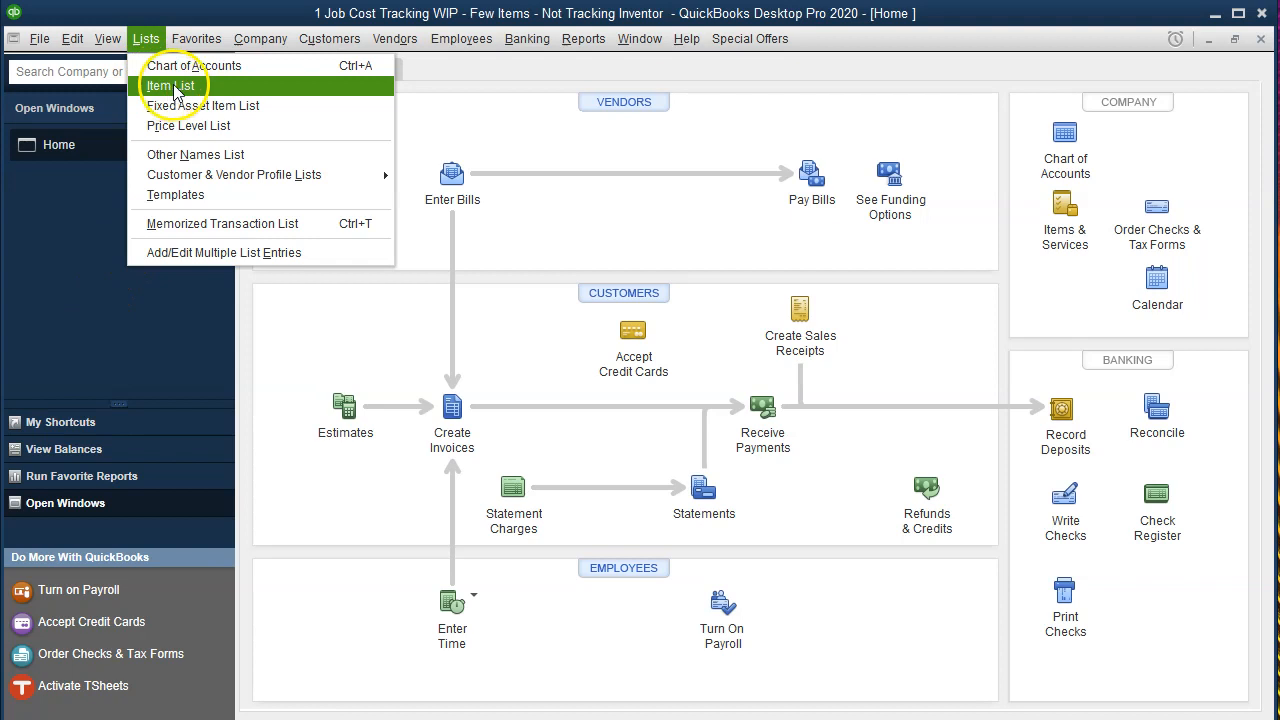
{"action": "left_click", "coordinate": [202, 88]}
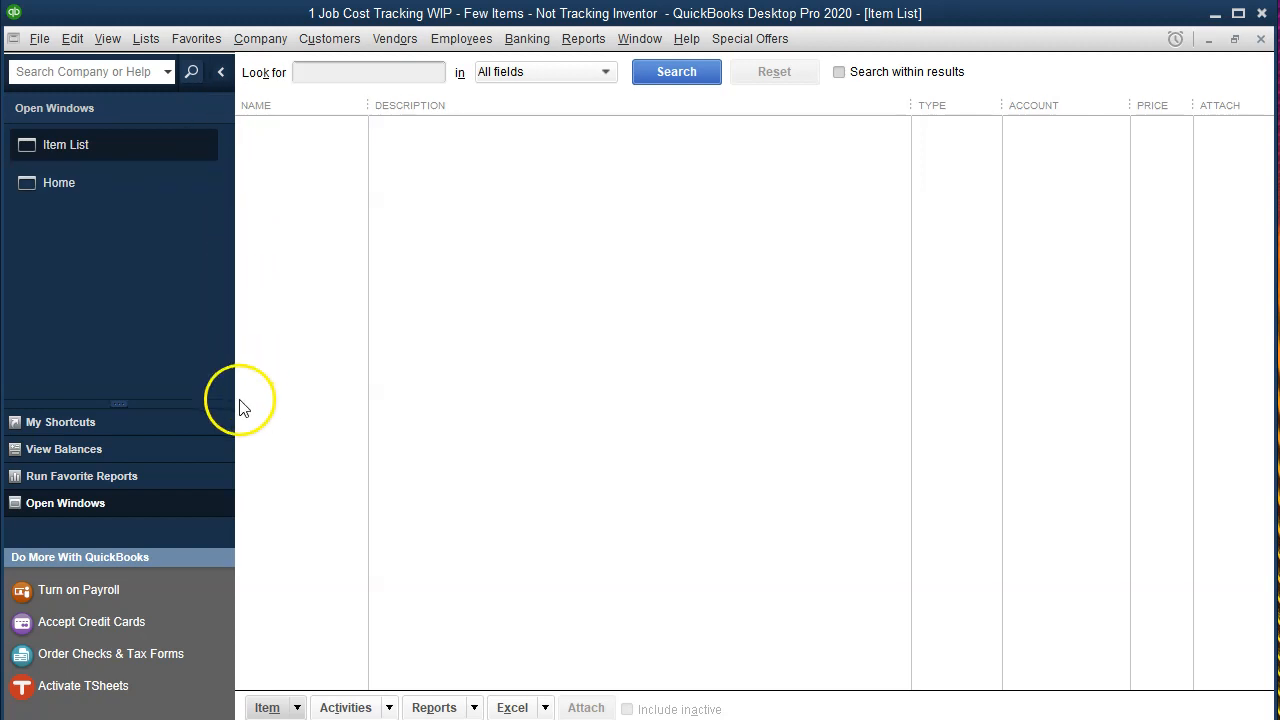
{"action": "left_click", "coordinate": [297, 706]}
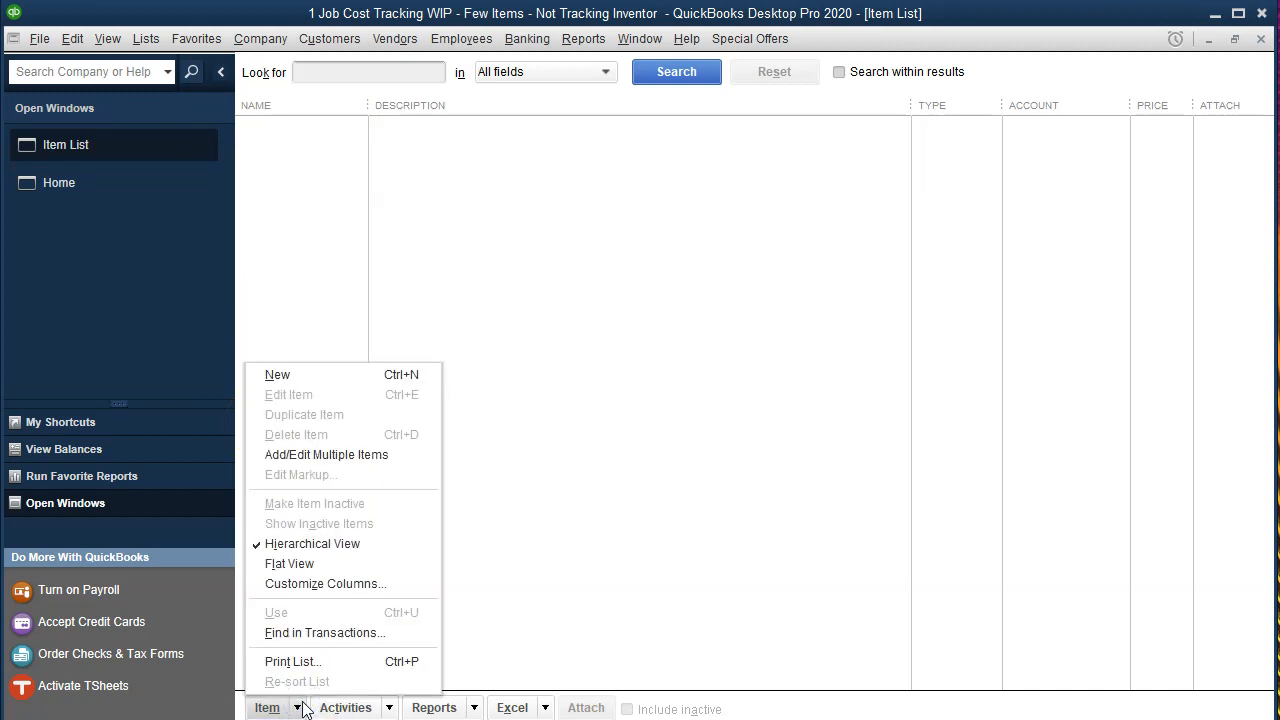
{"action": "left_click", "coordinate": [320, 383]}
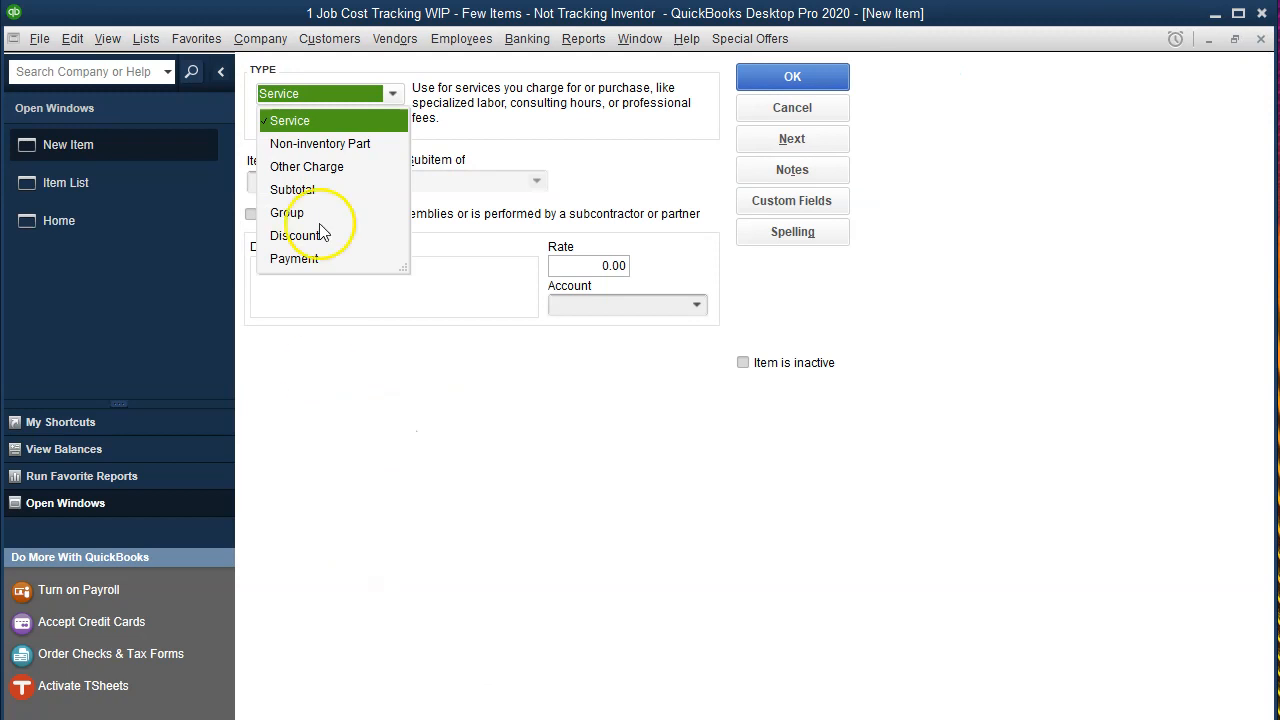
{"action": "left_click", "coordinate": [323, 129]}
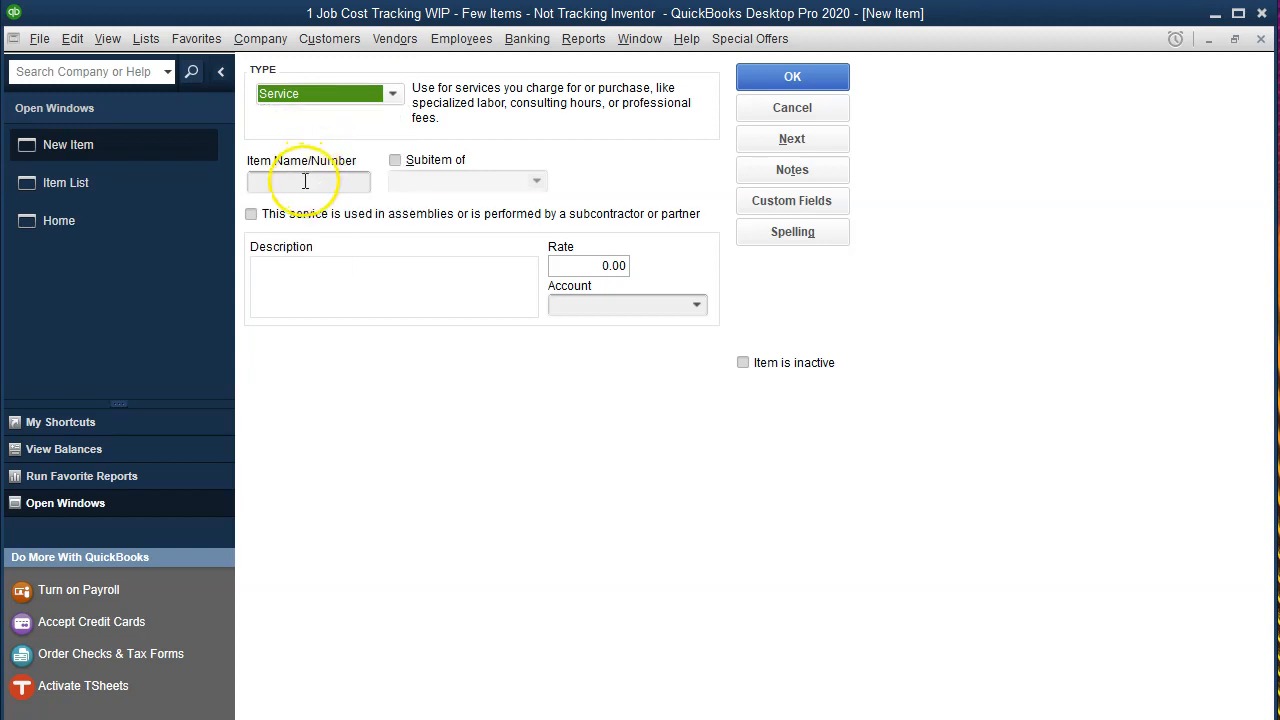
Mark the service as used in assemblies or performed by a subcontractor or partner, and name the item Direct Materials.
{"action": "left_click", "coordinate": [252, 215]}
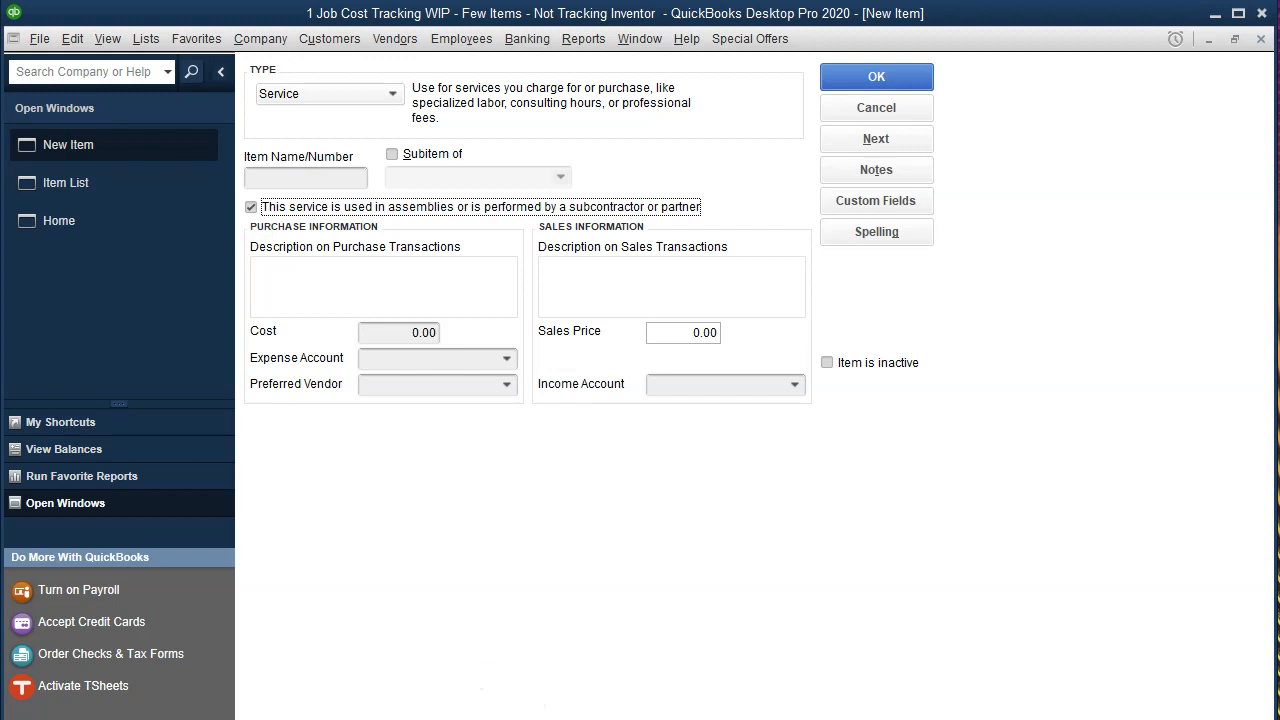
{"action": "left_click", "coordinate": [713, 356]}
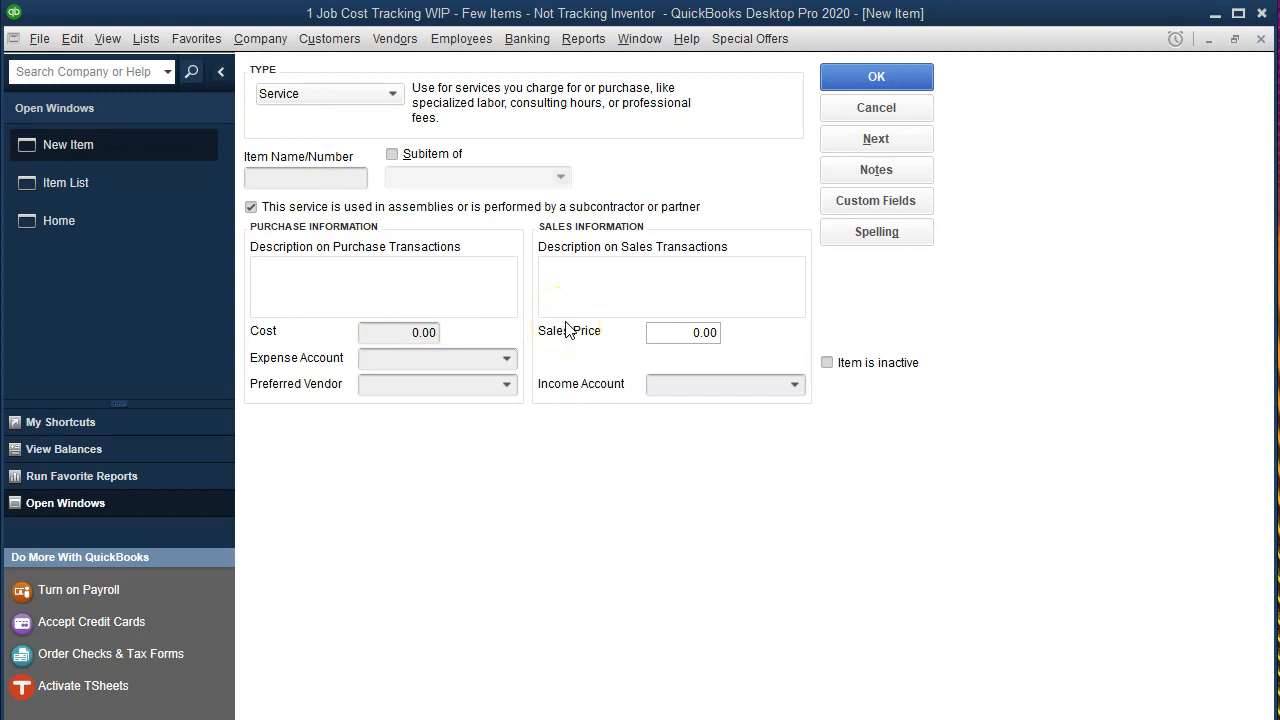
{"action": "left_click", "coordinate": [329, 177]}
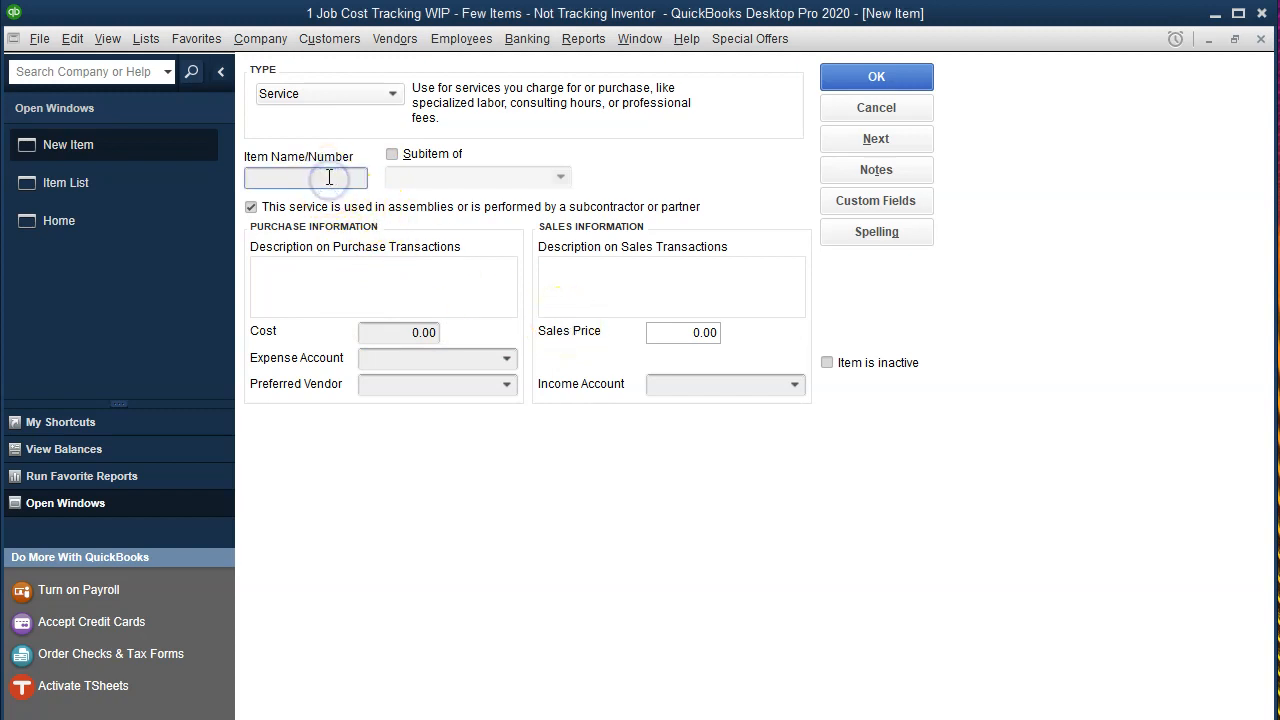
{"action": "type", "text": "Direct Materials"}
{"action": "key", "text": "Tab"}
{"action": "key", "text": "Tab"}
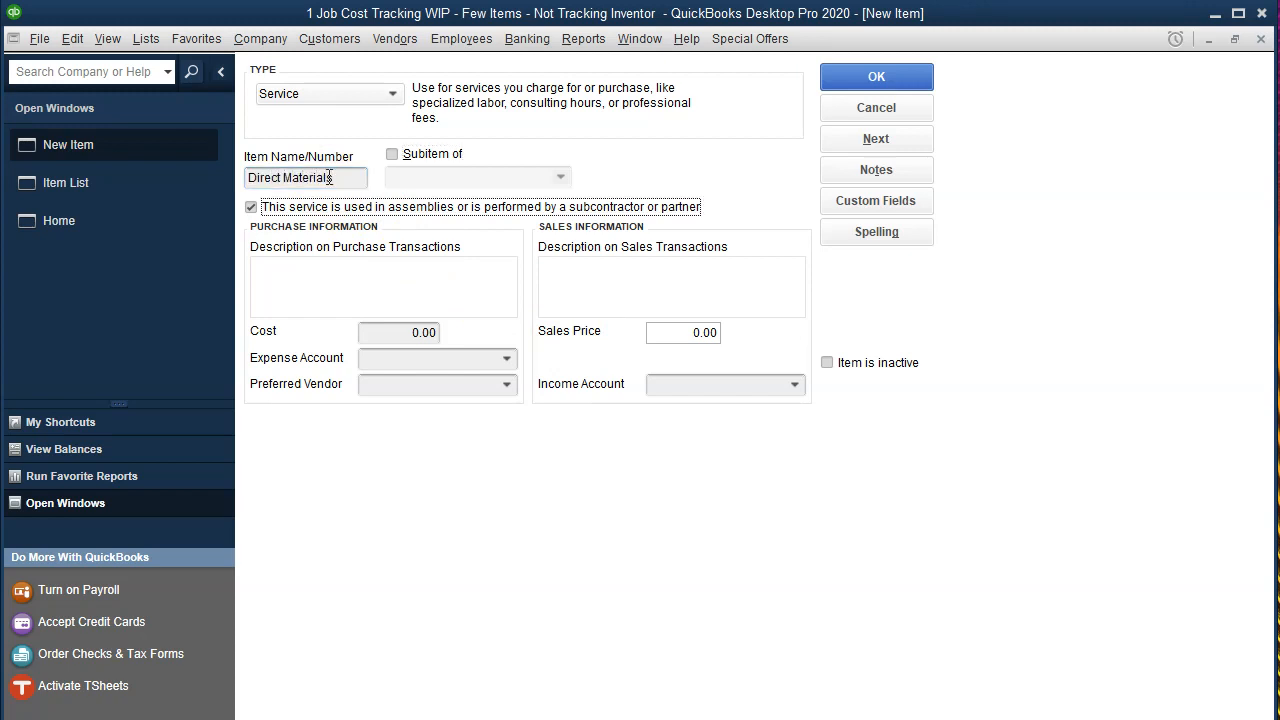
{"action": "key", "text": "Tab"}
{"action": "left_click", "coordinate": [557, 615]}
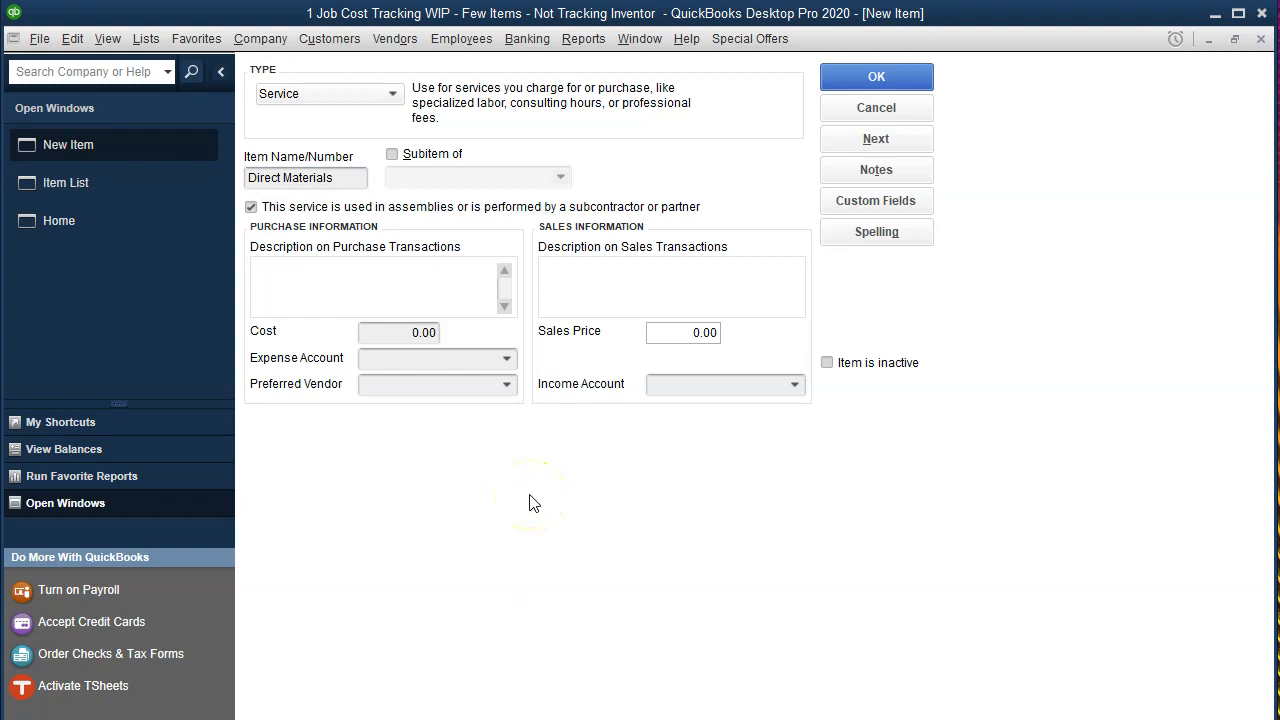
{"action": "key", "text": "Tab"}
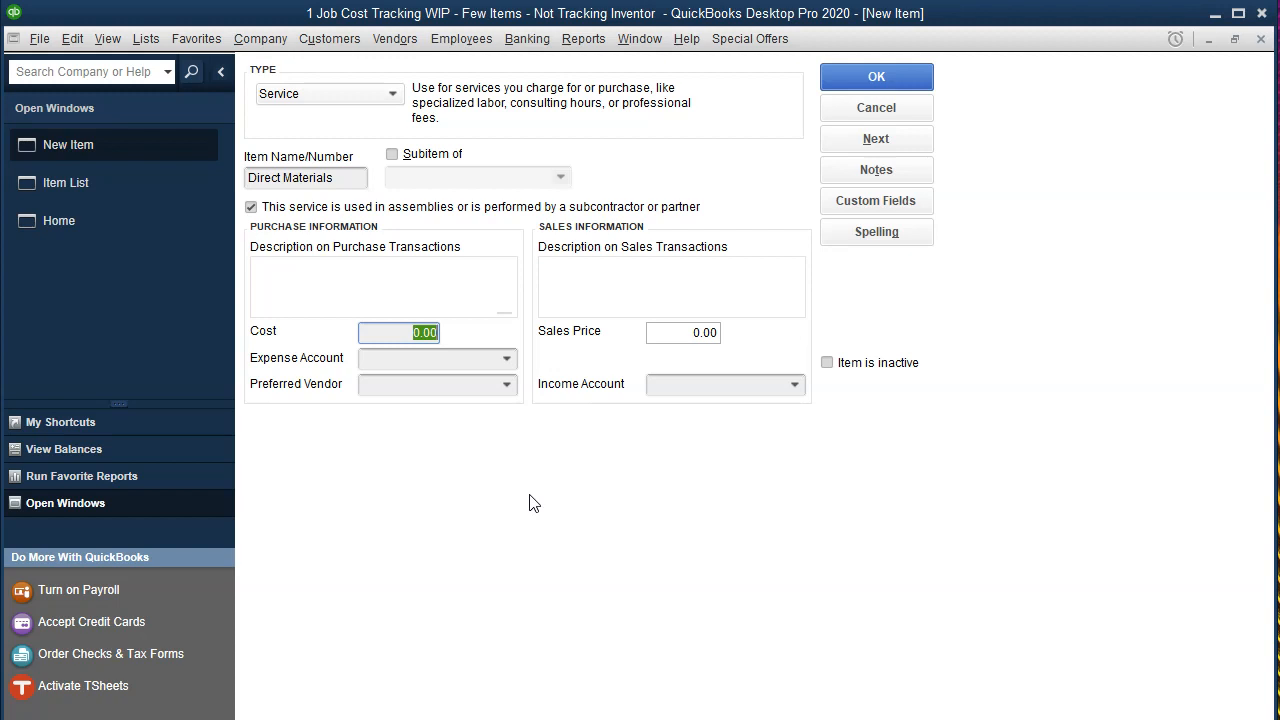
Enter Work In Progress WIP as the item's expense account and set the new account's type to Other Current Asset.
{"action": "key", "text": "Tab"}
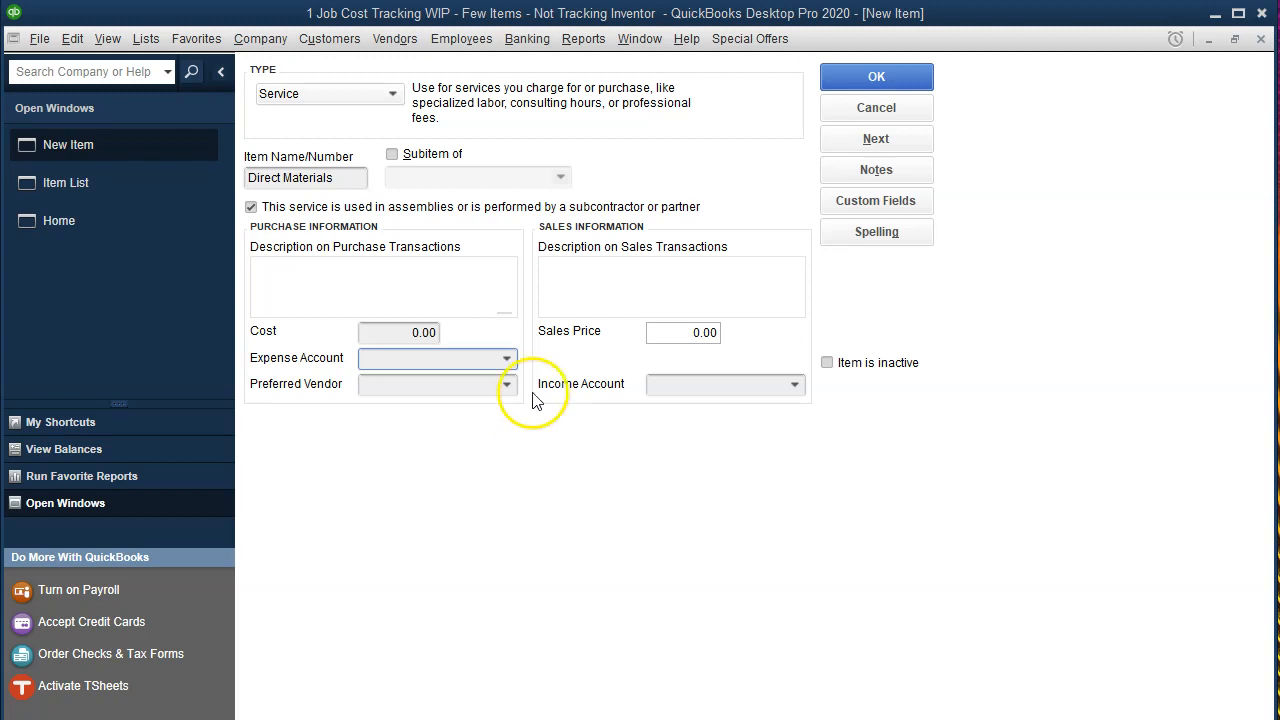
{"action": "left_click", "coordinate": [508, 362]}
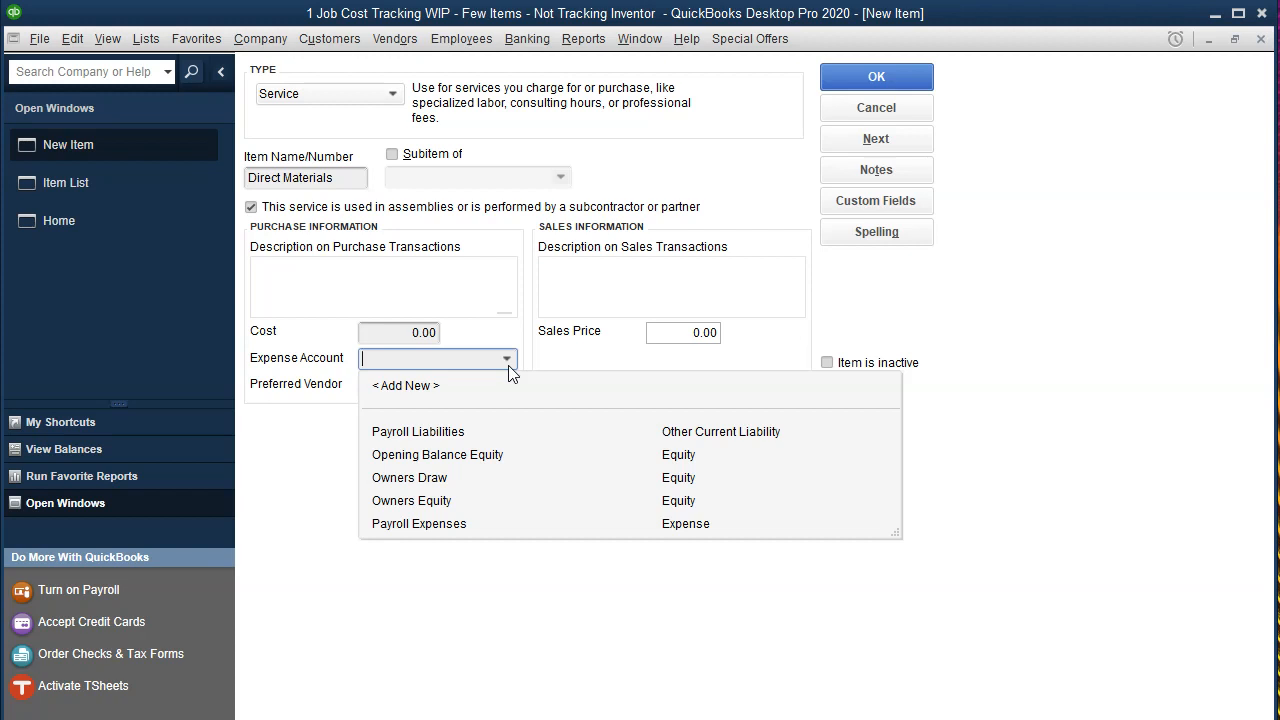
{"action": "type", "text": "Work In Progress WIP"}
{"action": "key", "text": "Tab"}
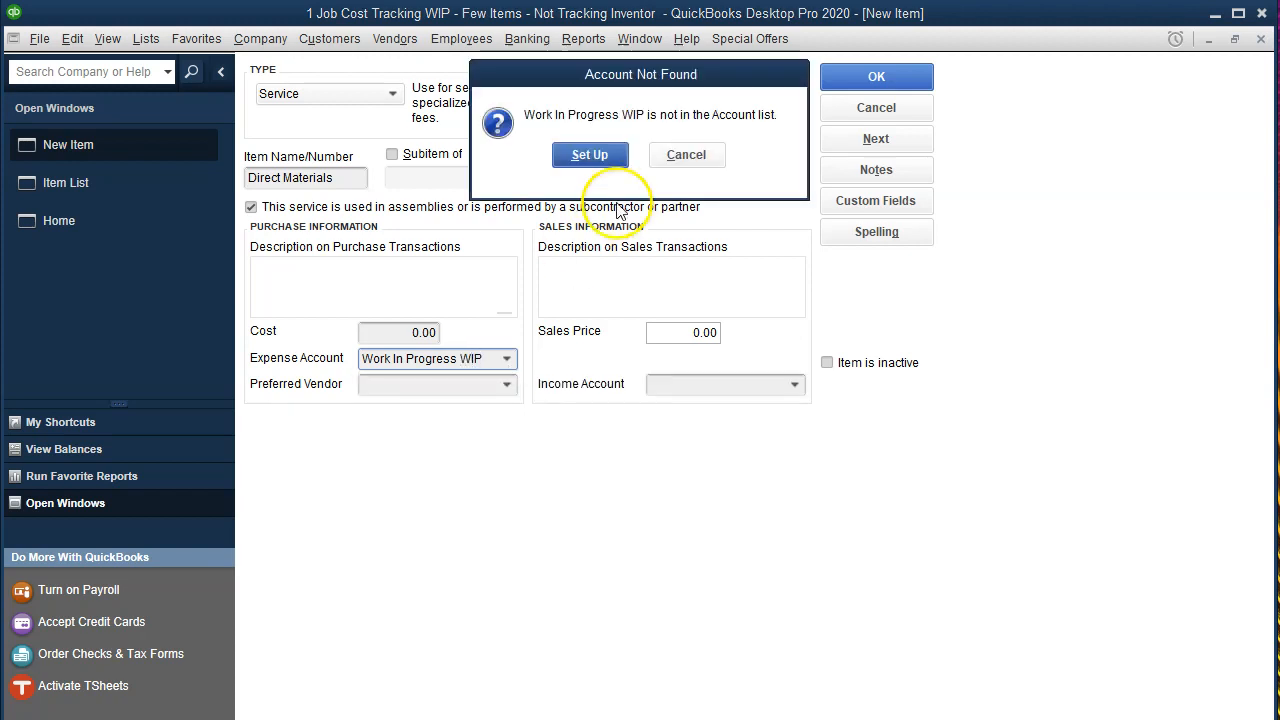
{"action": "left_click", "coordinate": [586, 154]}
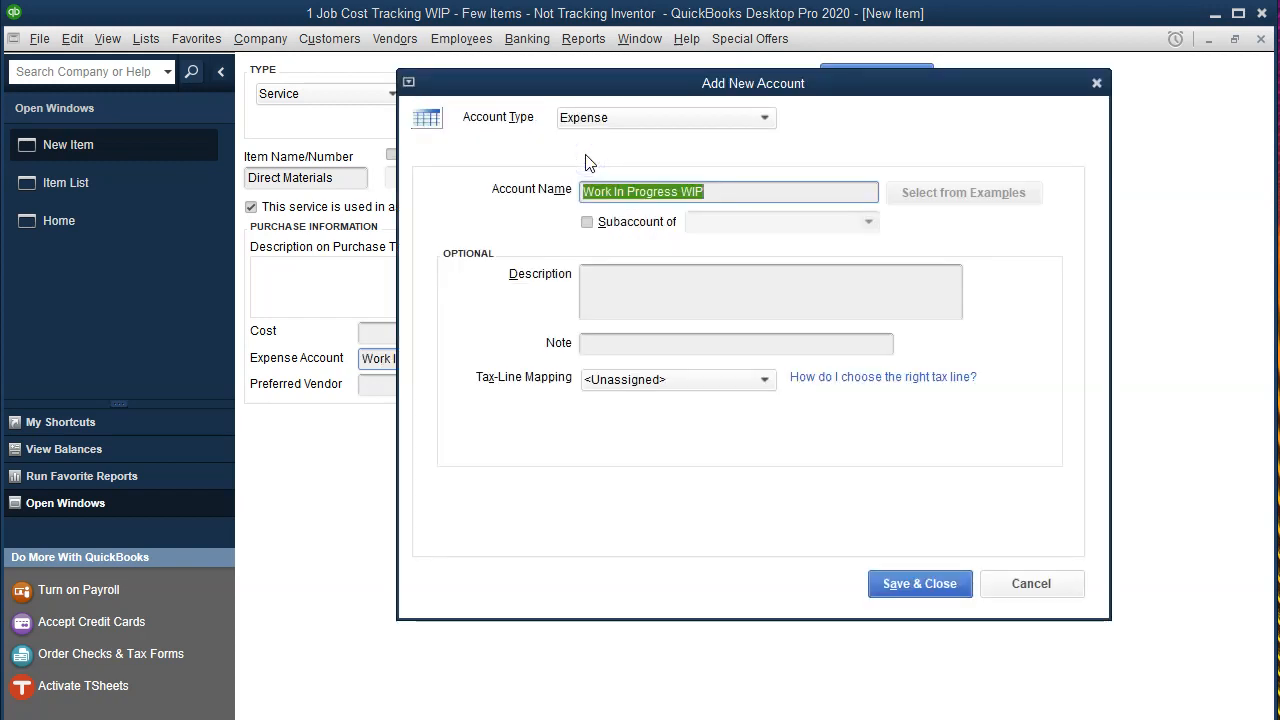
{"action": "left_click", "coordinate": [761, 121]}
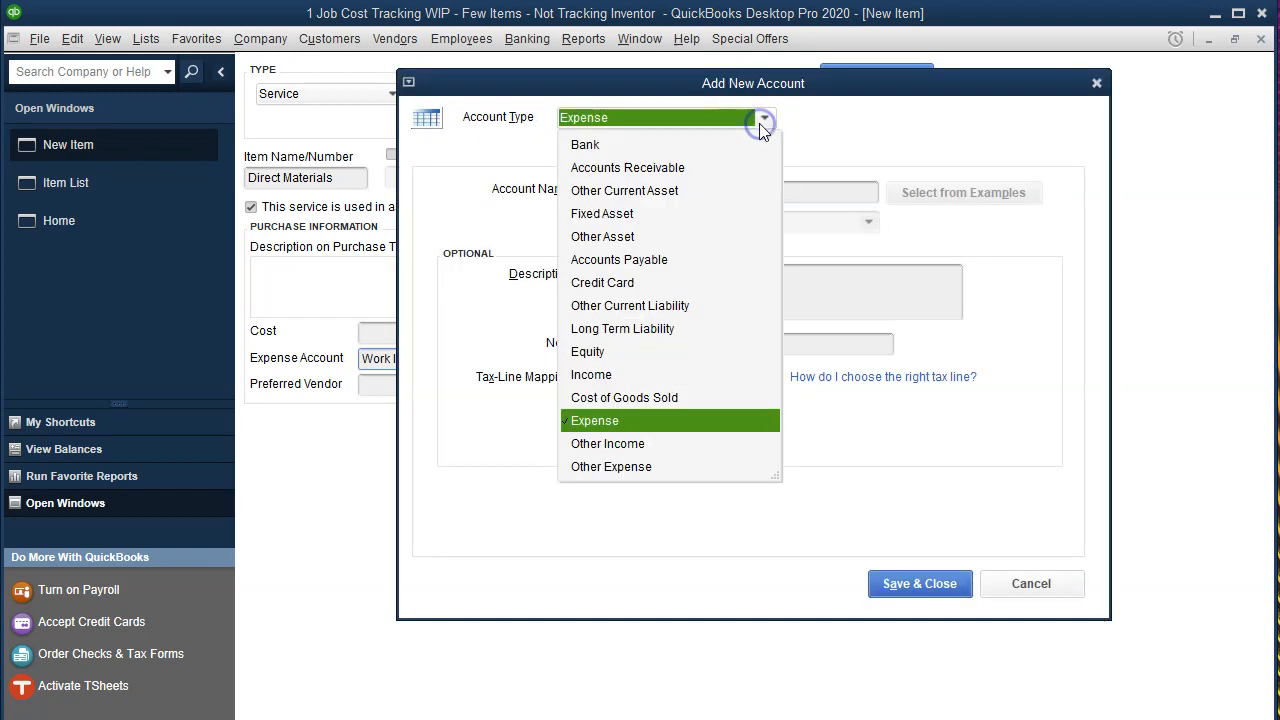
{"action": "left_click", "coordinate": [670, 196]}
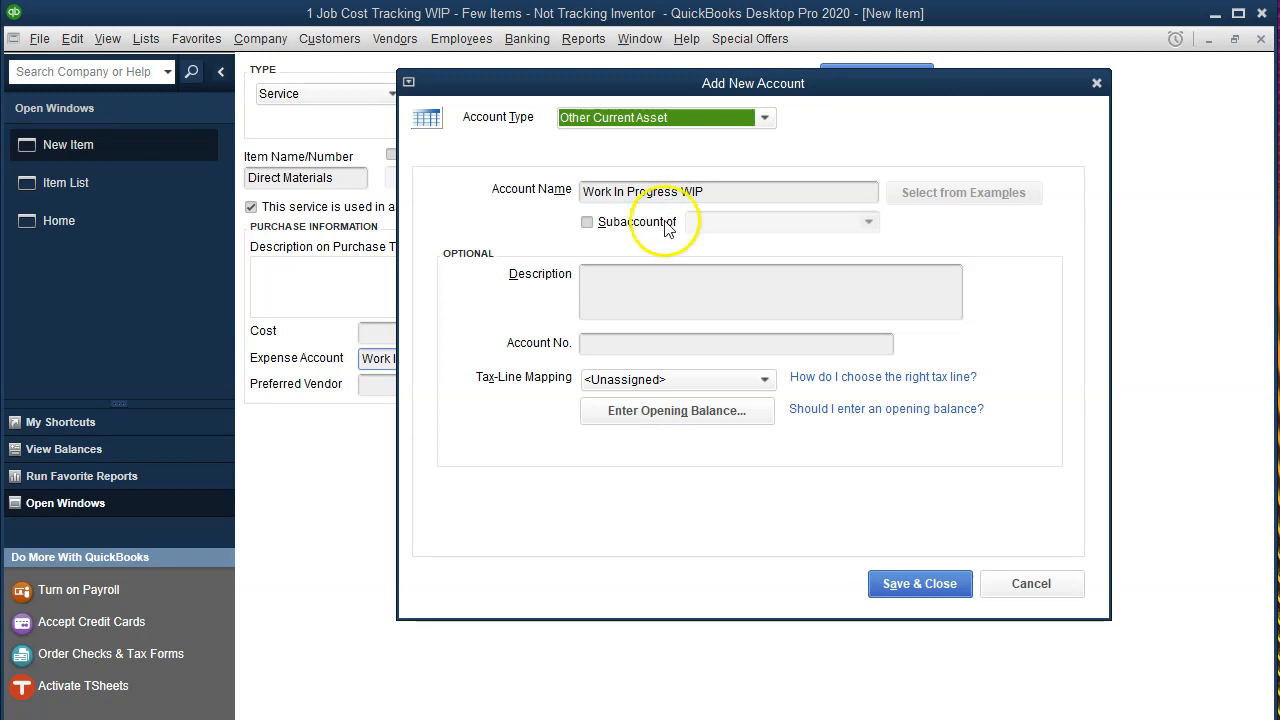
Switch to the Excel workbook and examine the raw materials inventory row of the trial balance.
{"action": "key", "text": "alt+Tab"}
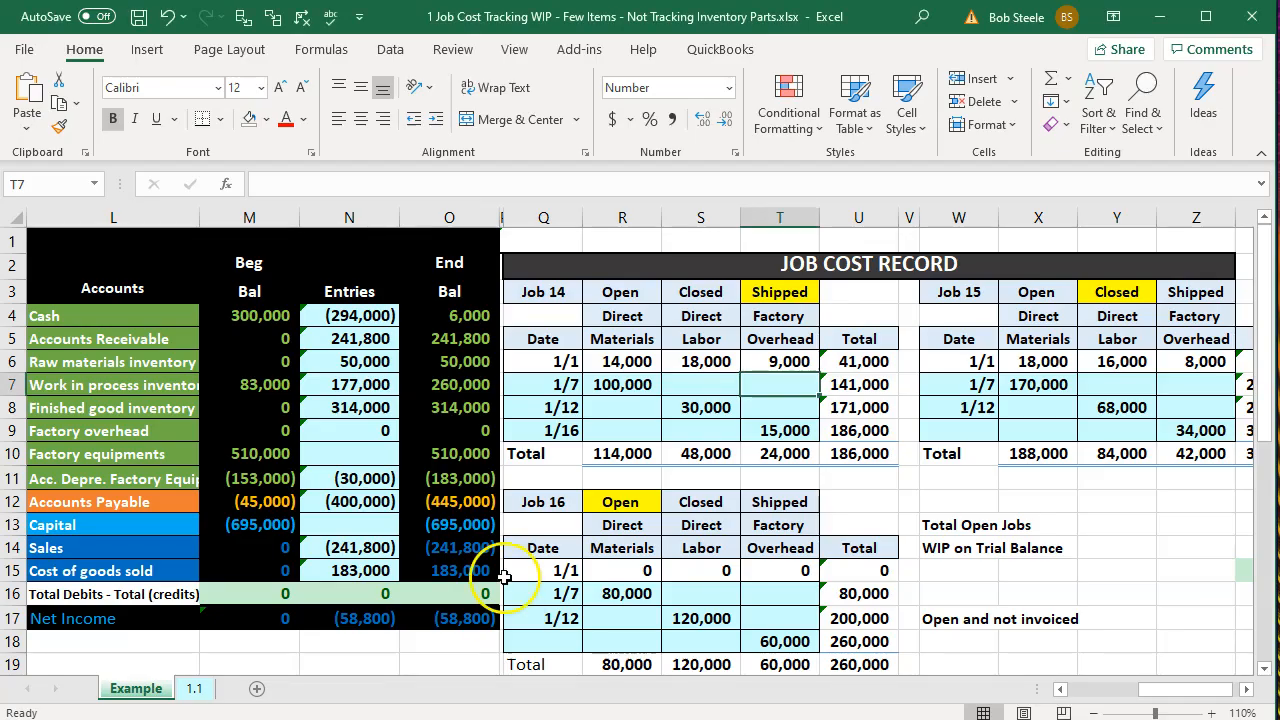
{"action": "left_click", "coordinate": [455, 430]}
{"action": "left_click", "coordinate": [439, 372]}
{"action": "key", "text": "Left"}
{"action": "key", "text": "Left"}
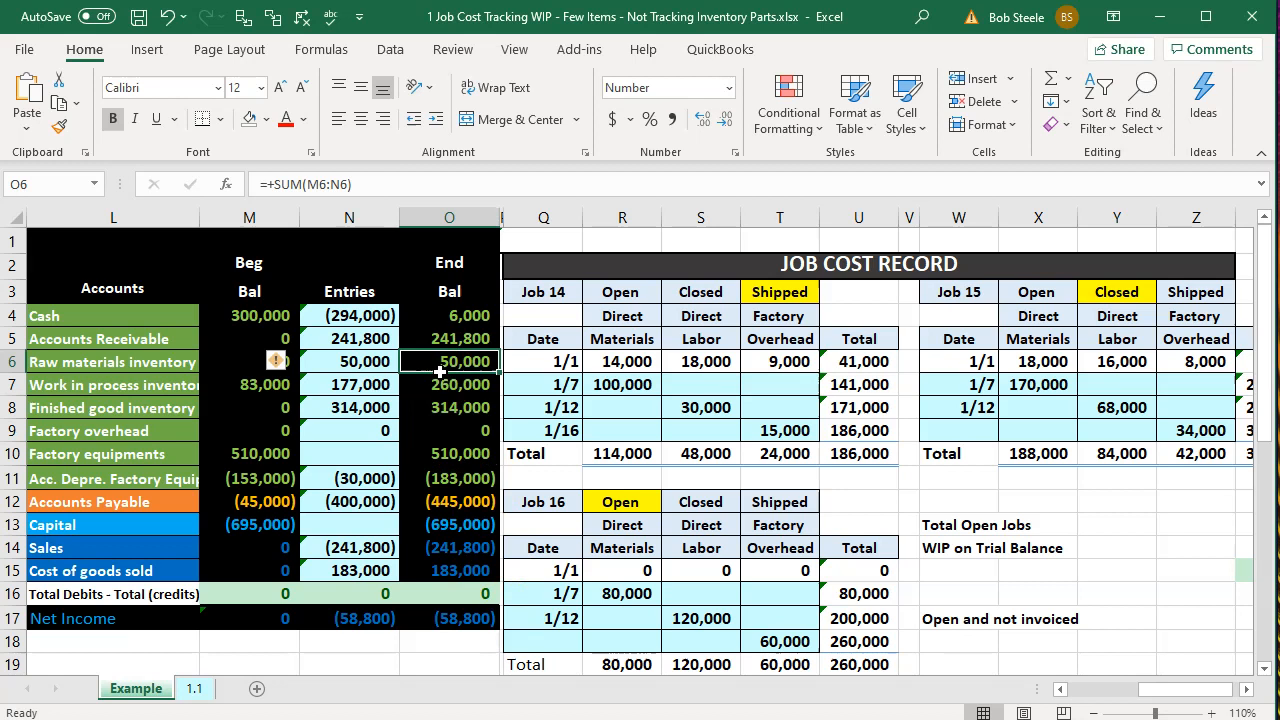
Examine the trial balance from the work in process inventory row through cost of goods sold and back to work in process.
{"action": "key", "text": "Down"}
{"action": "key", "text": "Left"}
{"action": "key", "text": "Right"}
{"action": "key", "text": "Right"}
{"action": "key", "text": "Right"}
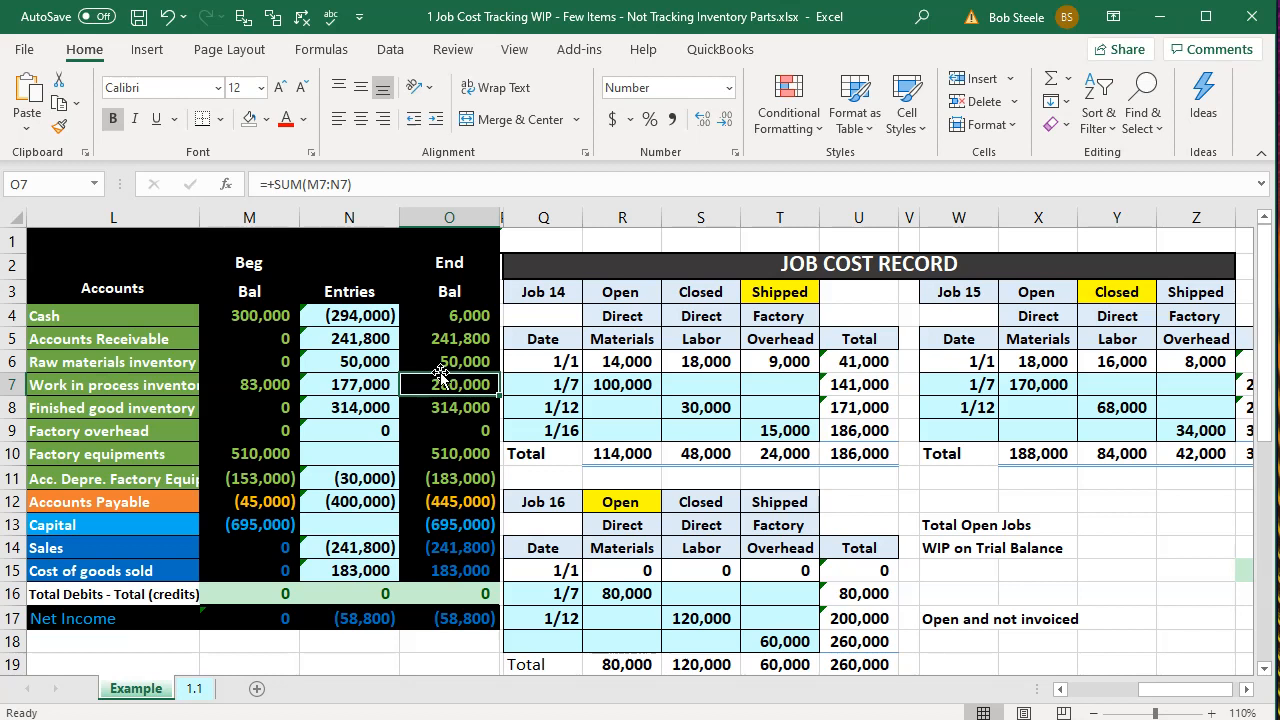
{"action": "key", "text": "Down"}
{"action": "key", "text": "Down"}
{"action": "key", "text": "Down"}
{"action": "key", "text": "Down"}
{"action": "key", "text": "Down"}
{"action": "key", "text": "Down"}
{"action": "key", "text": "Down"}
{"action": "key", "text": "Down"}
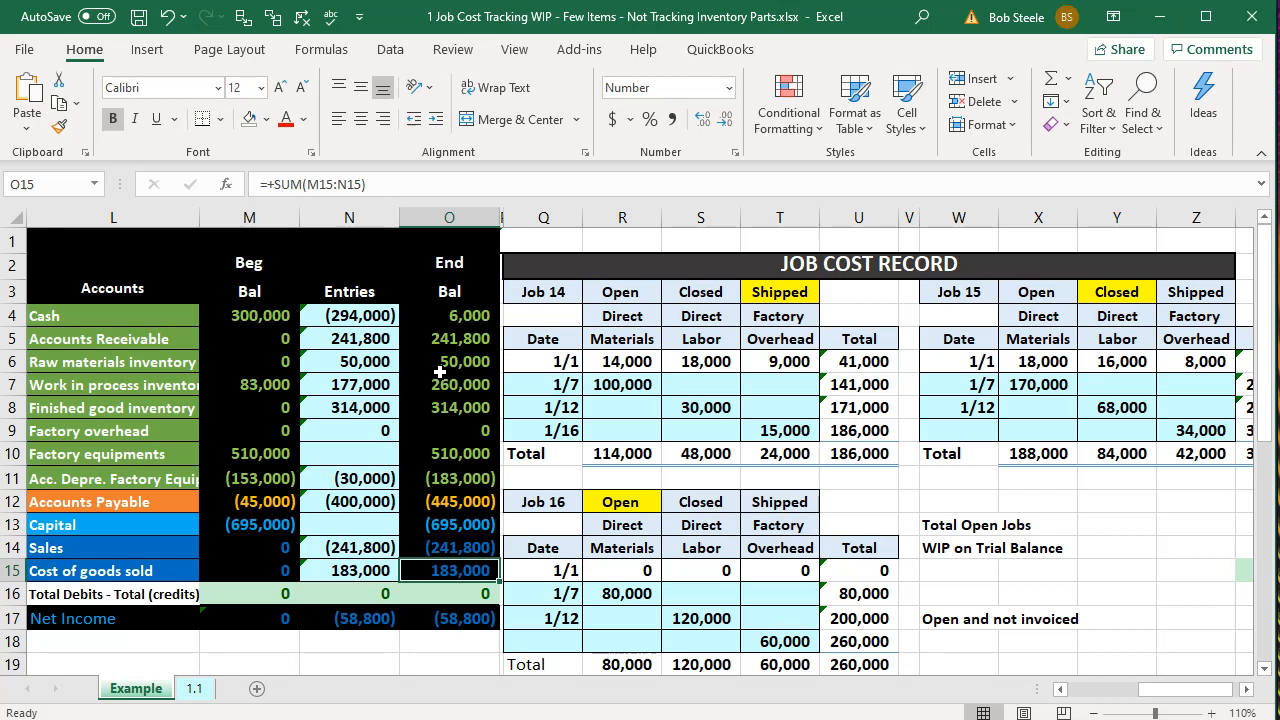
{"action": "key", "text": "Up"}
{"action": "key", "text": "Up"}
{"action": "key", "text": "Up"}
{"action": "key", "text": "Up"}
{"action": "key", "text": "Up"}
{"action": "key", "text": "Up"}
{"action": "key", "text": "Up"}
{"action": "key", "text": "Up"}
{"action": "key", "text": "Up"}
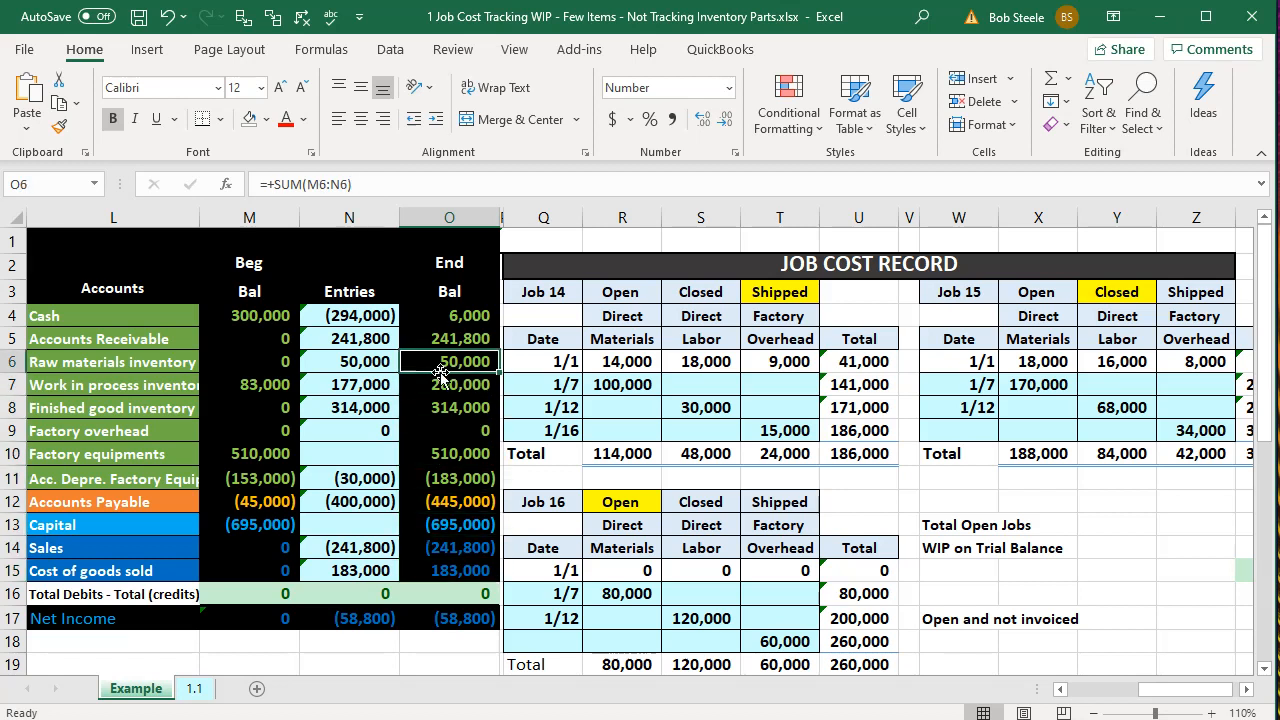
{"action": "key", "text": "Down"}
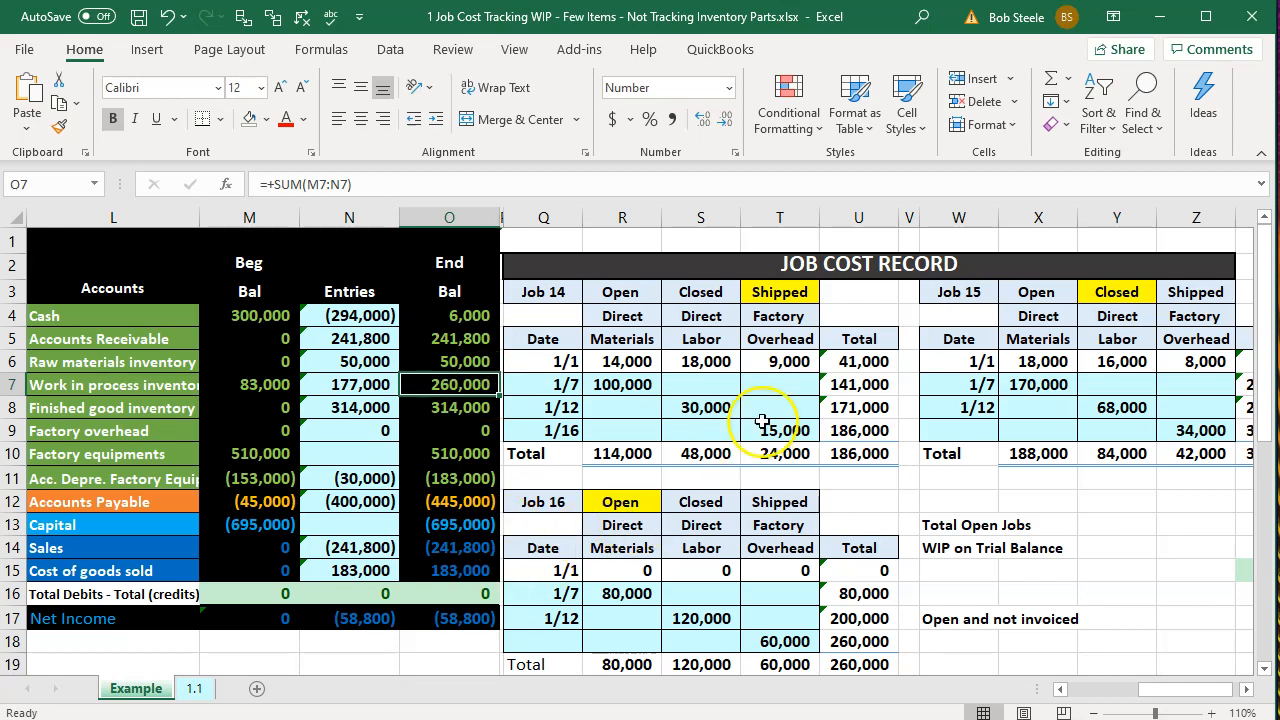
Switch to QuickBooks Desktop and save the new Work In Progress WIP account.
{"action": "left_click", "coordinate": [1152, 24]}
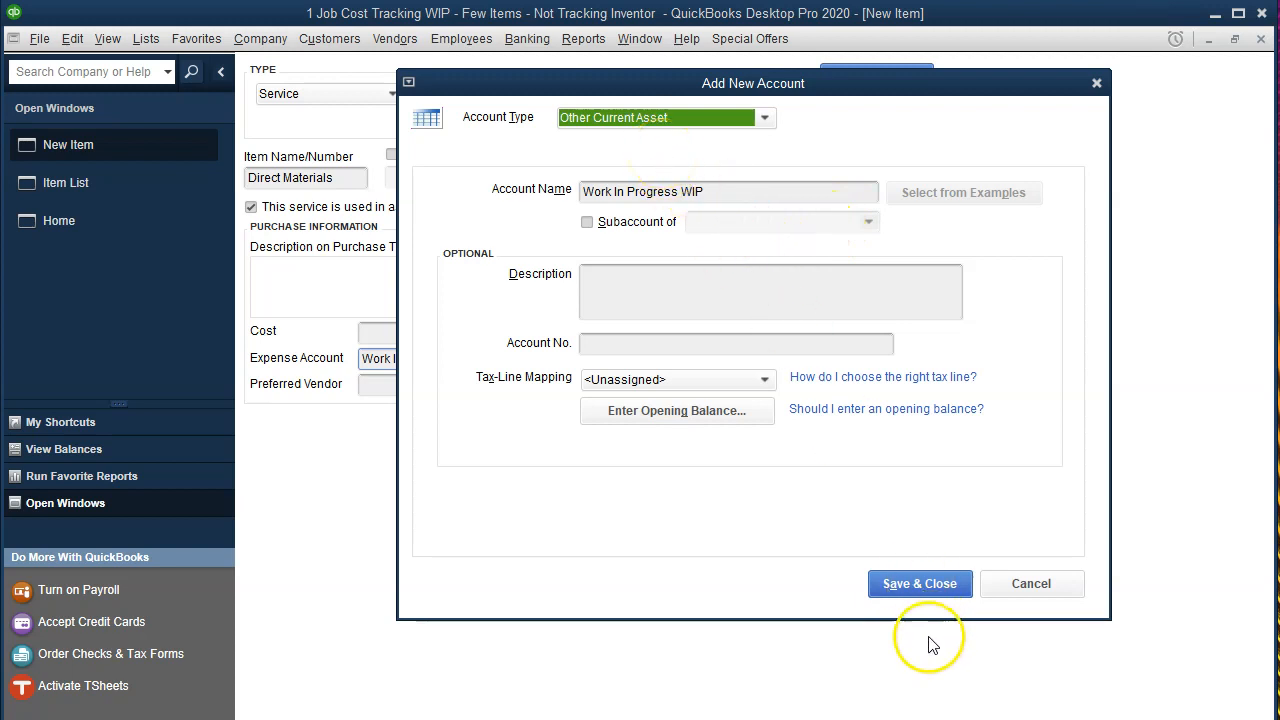
{"action": "left_click", "coordinate": [903, 588]}
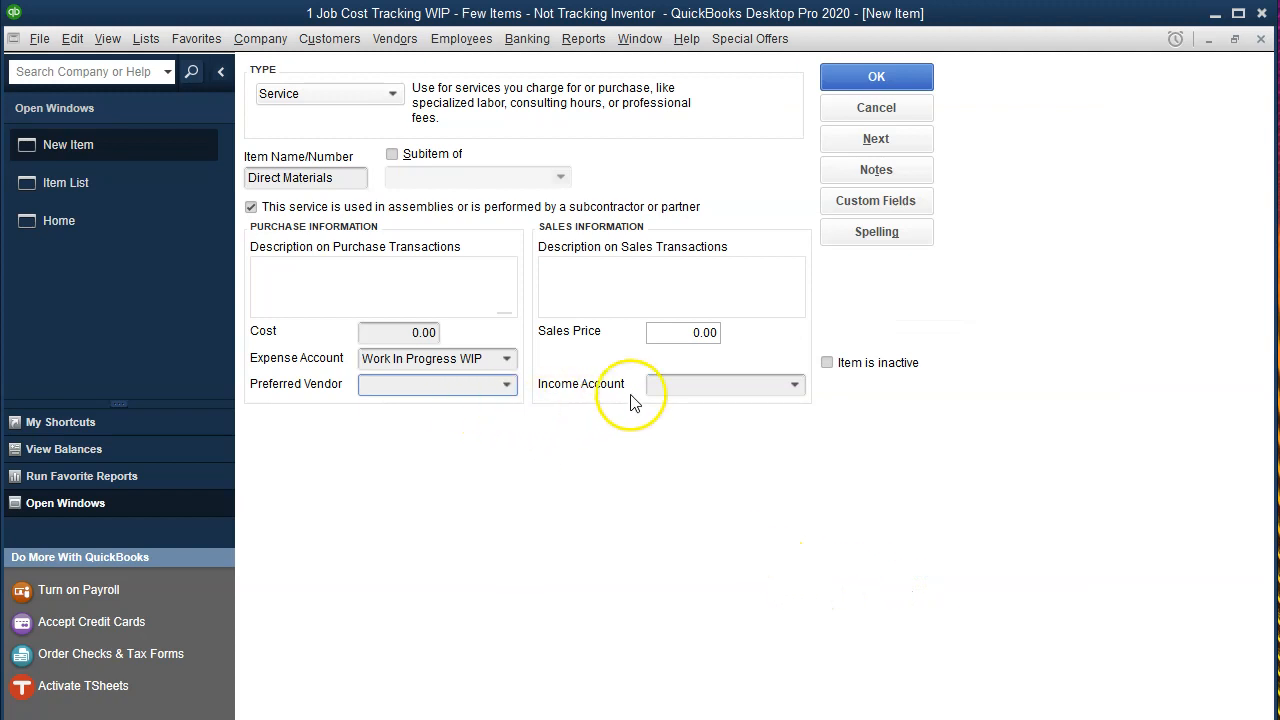
Set up a new income account named Income as the item's income account and save the Direct Materials item.
{"action": "left_click", "coordinate": [795, 386]}
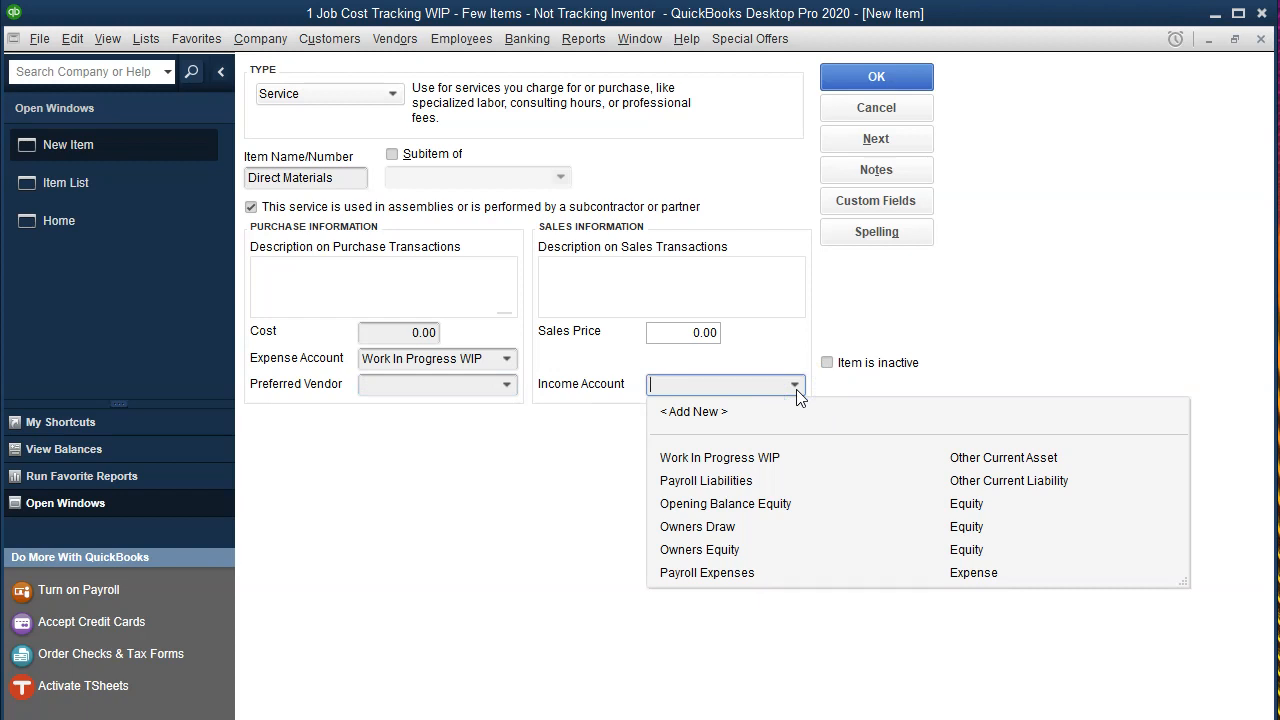
{"action": "type", "text": "Income"}
{"action": "key", "text": "Tab"}
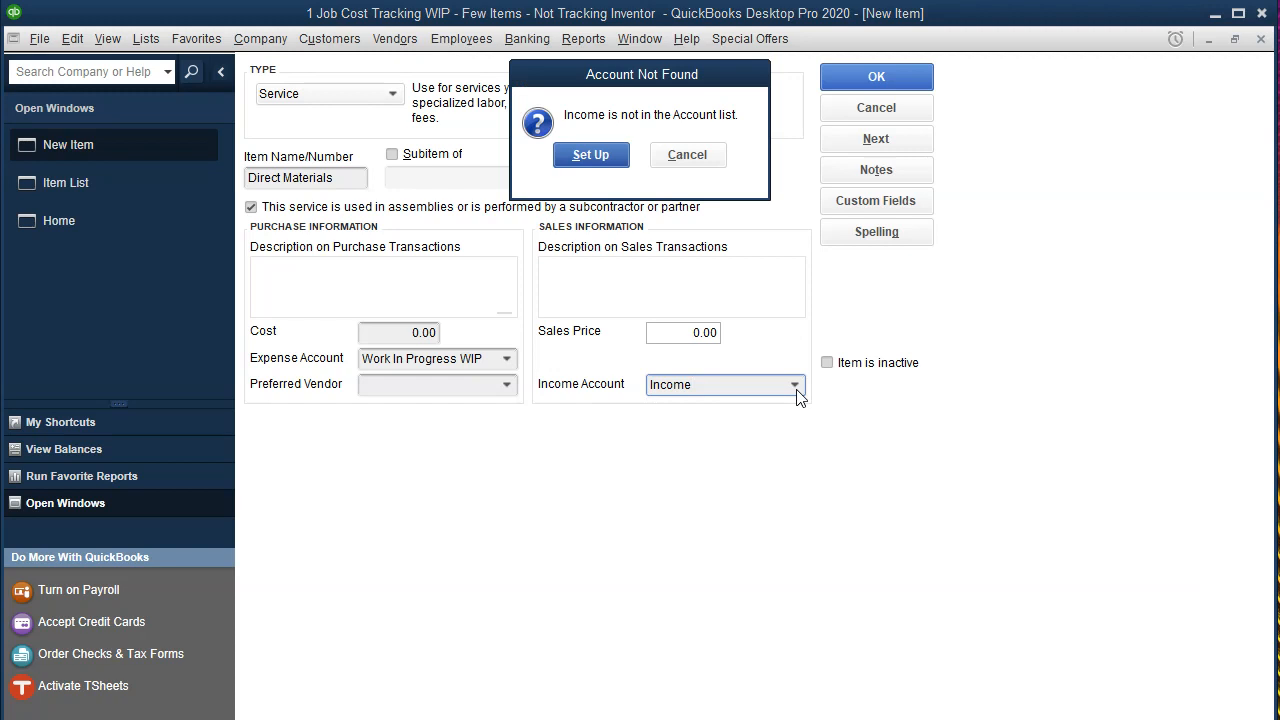
{"action": "key", "text": "Return"}
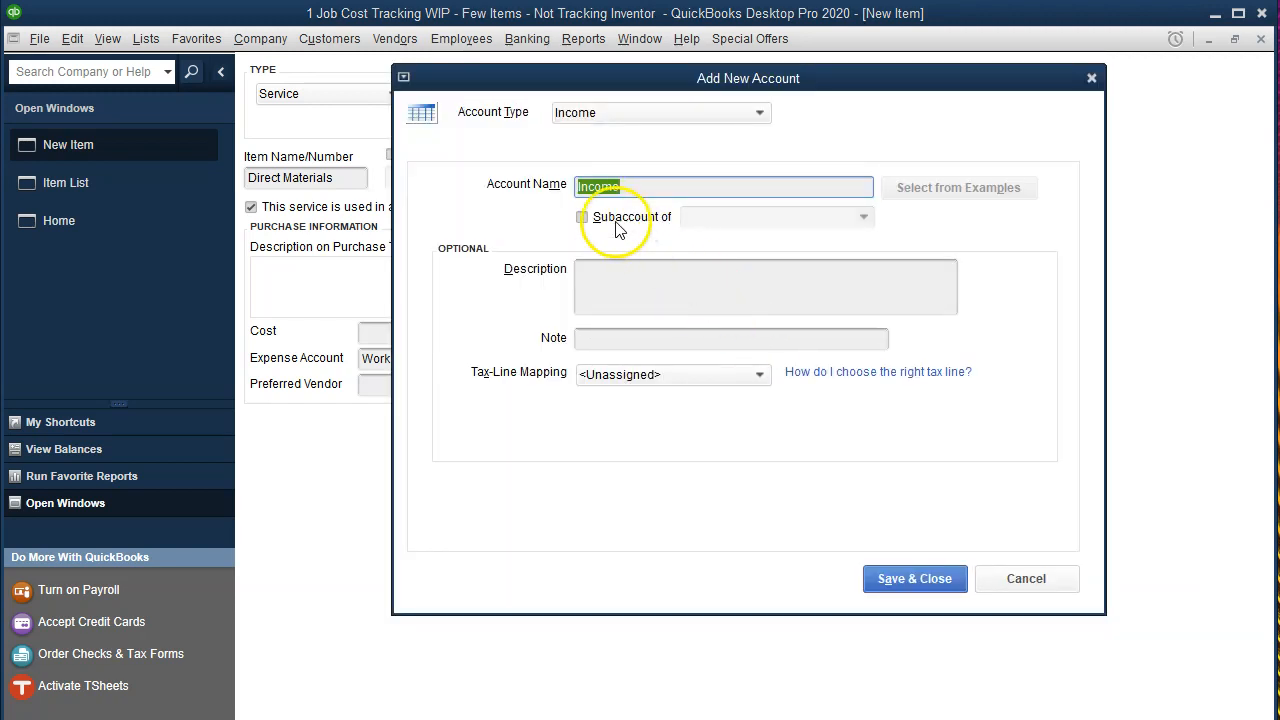
{"action": "left_click", "coordinate": [885, 577]}
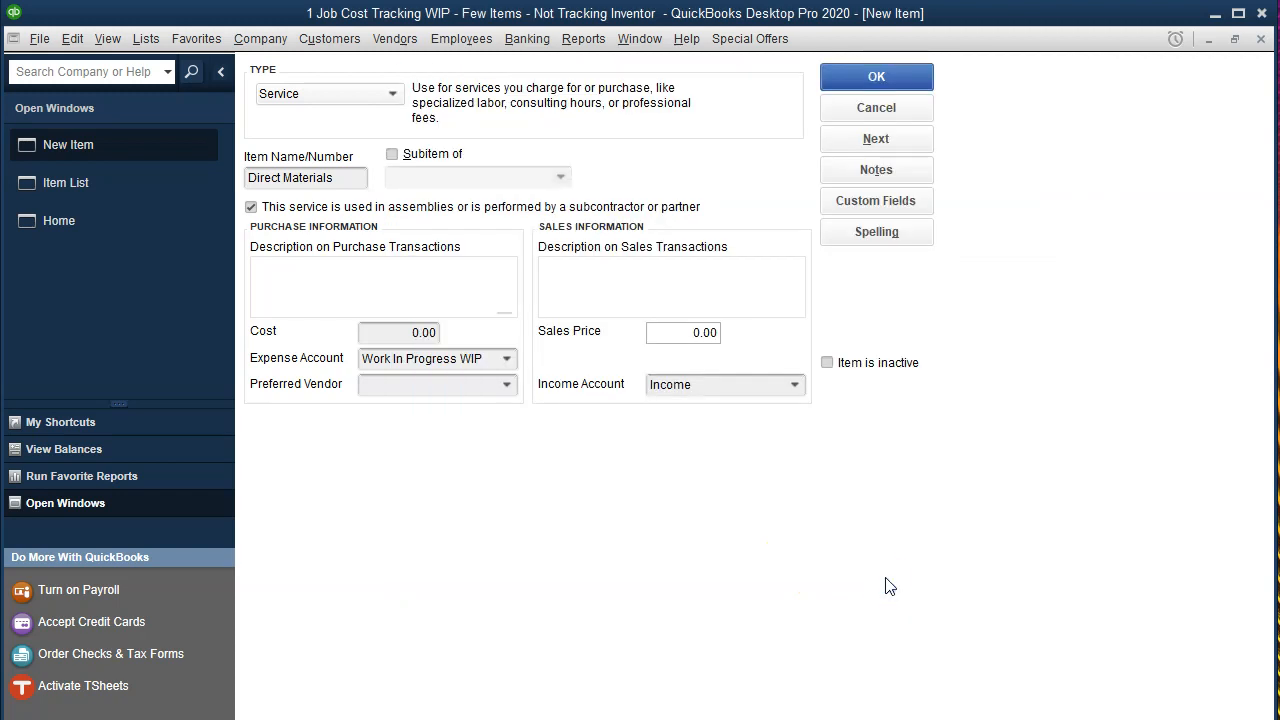
{"action": "left_click", "coordinate": [858, 77]}
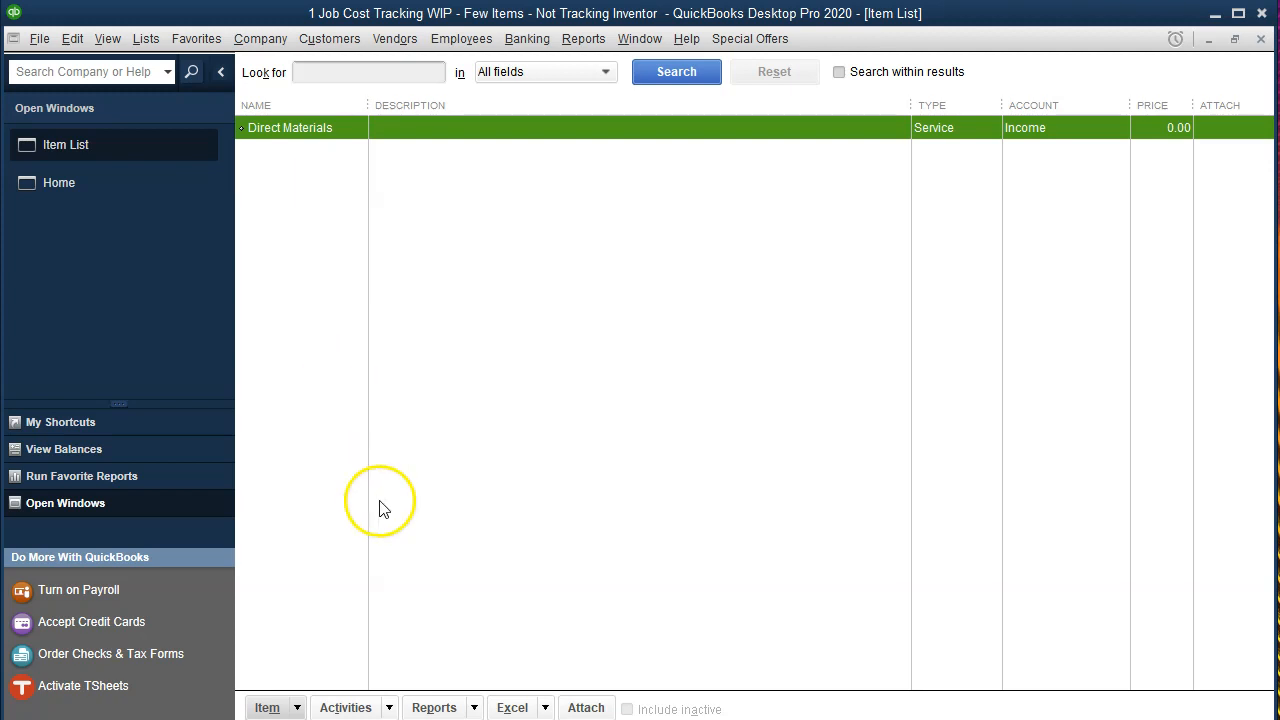
Start a new Service item named Direct Labor from the Item List and enter Direct Labor as its description.
{"action": "left_click", "coordinate": [306, 709]}
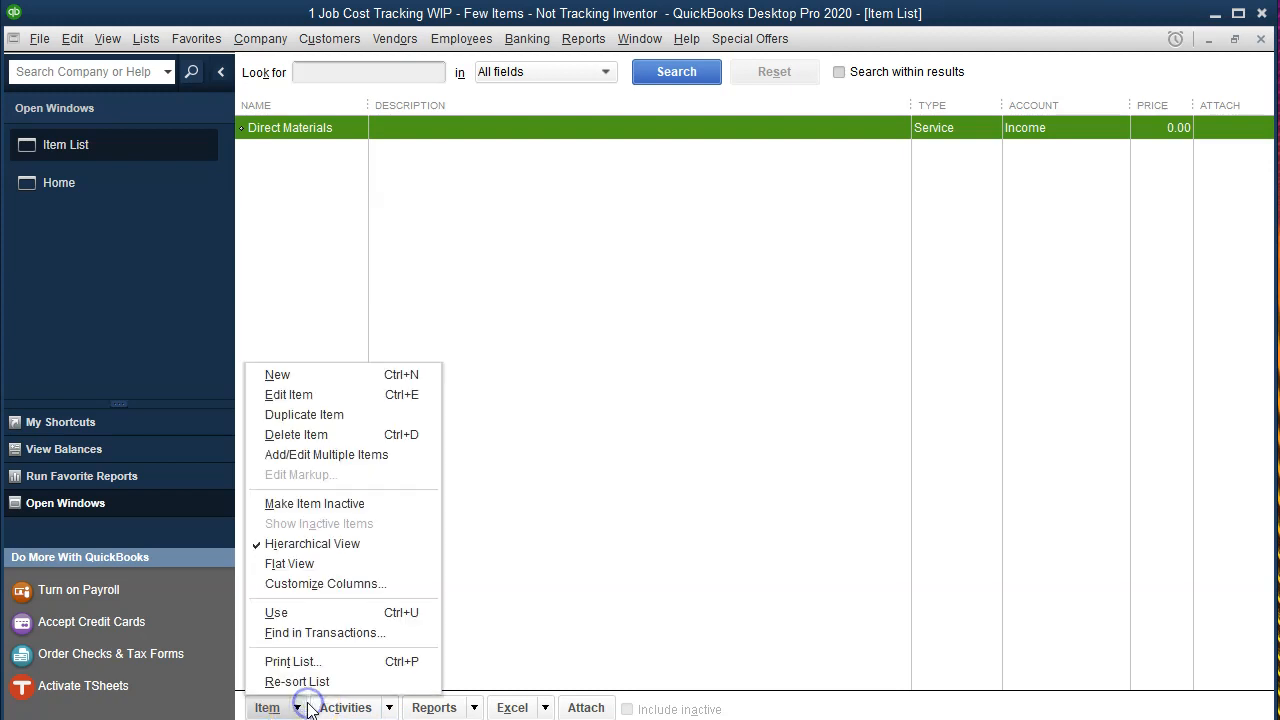
{"action": "left_click", "coordinate": [284, 378]}
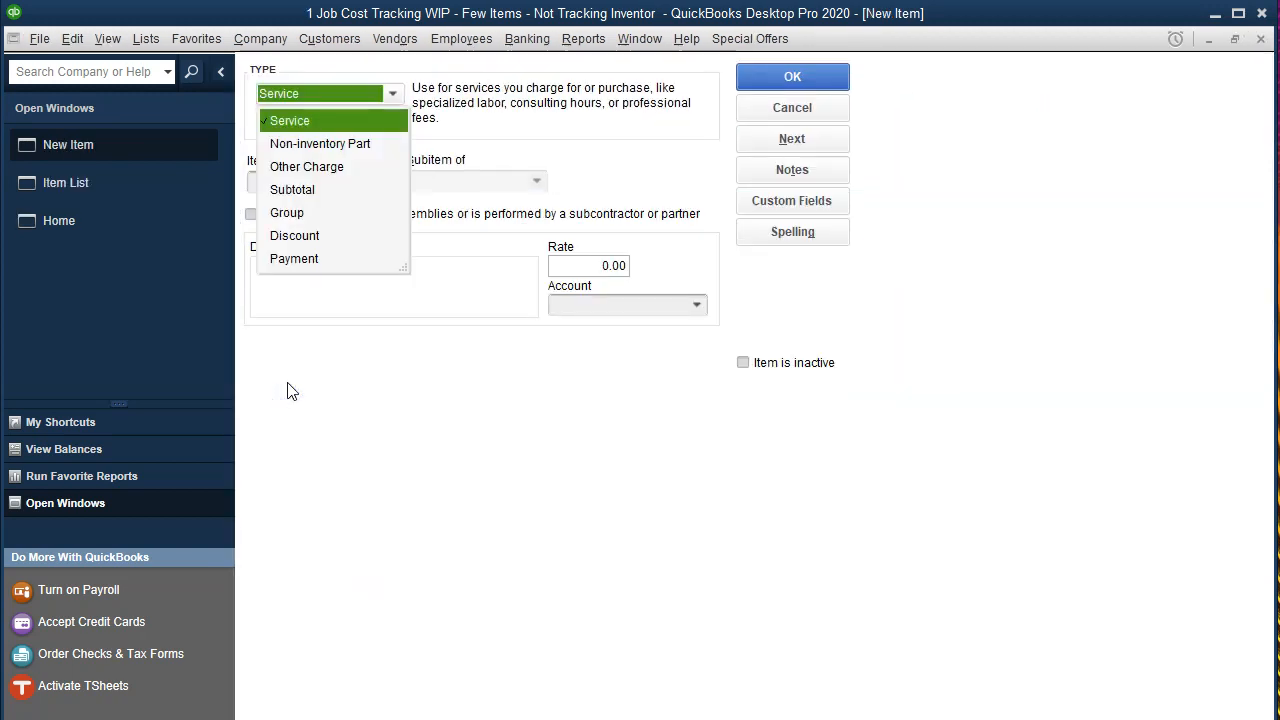
{"action": "key", "text": "Tab"}
{"action": "type", "text": "Direct Labor"}
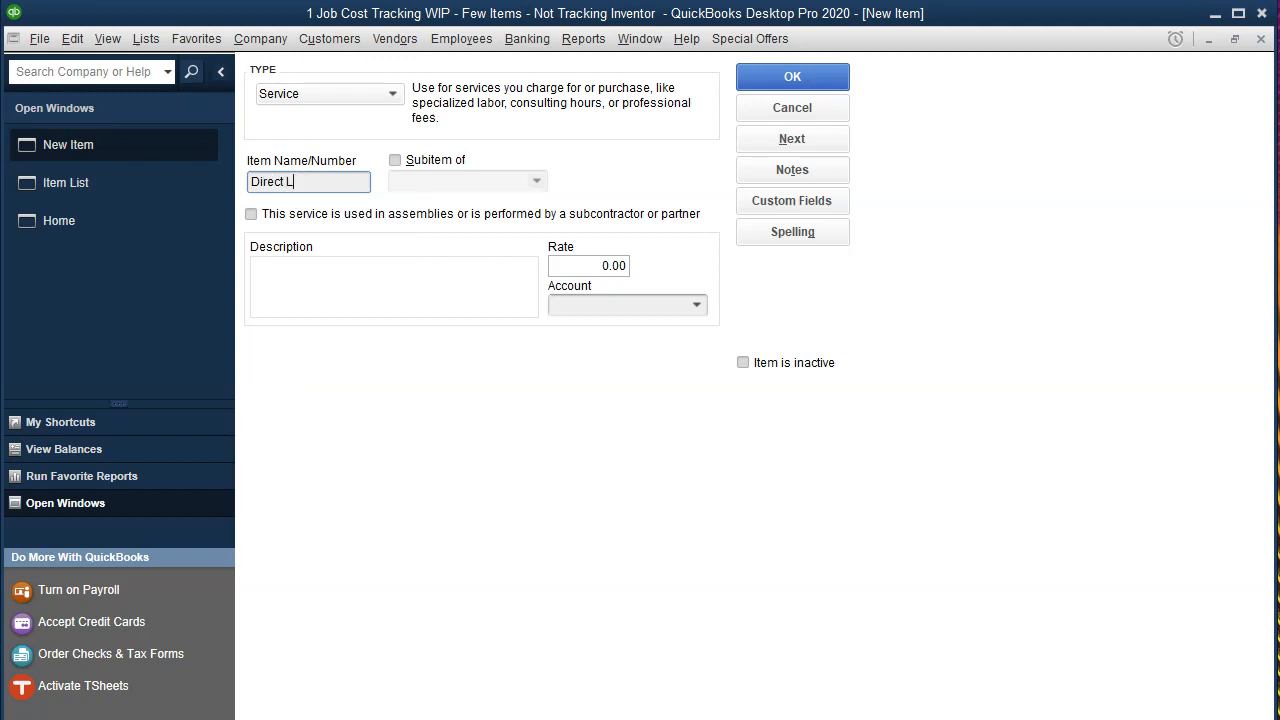
{"action": "key", "text": "Tab"}
{"action": "key", "text": "Tab"}
{"action": "key", "text": "Tab"}
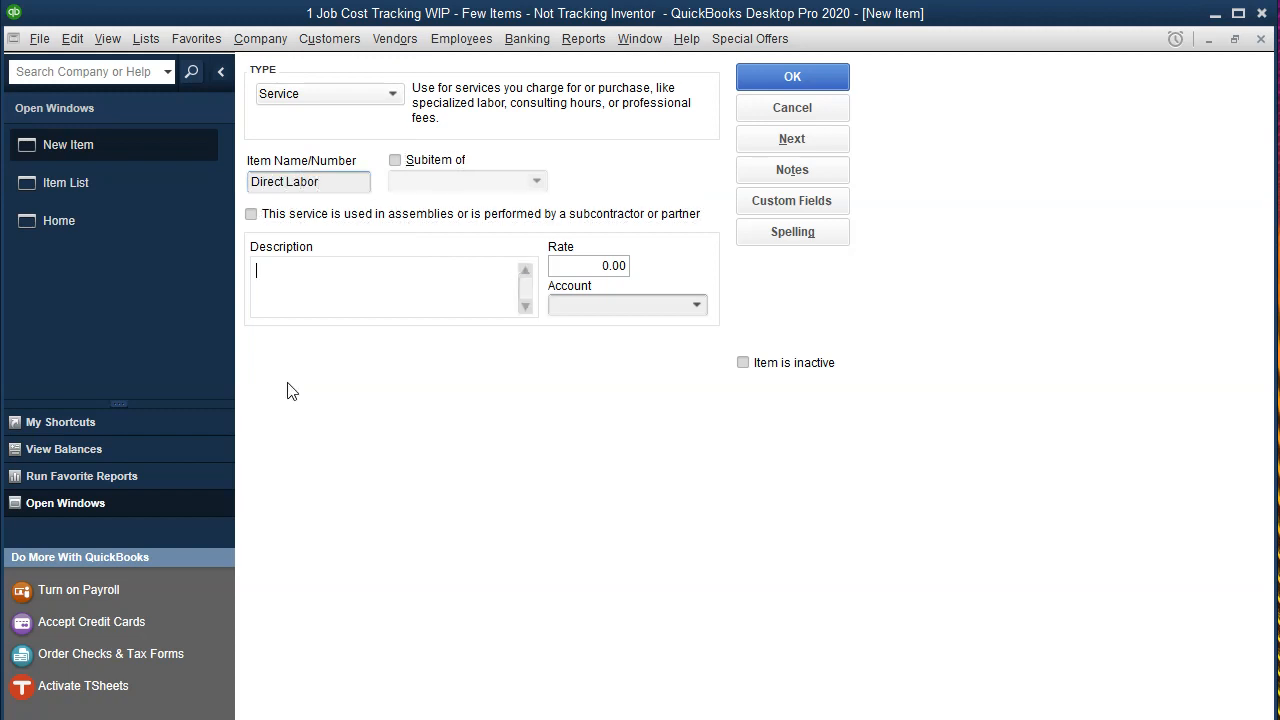
{"action": "type", "text": "Direct Labor"}
{"action": "key", "text": "Tab"}
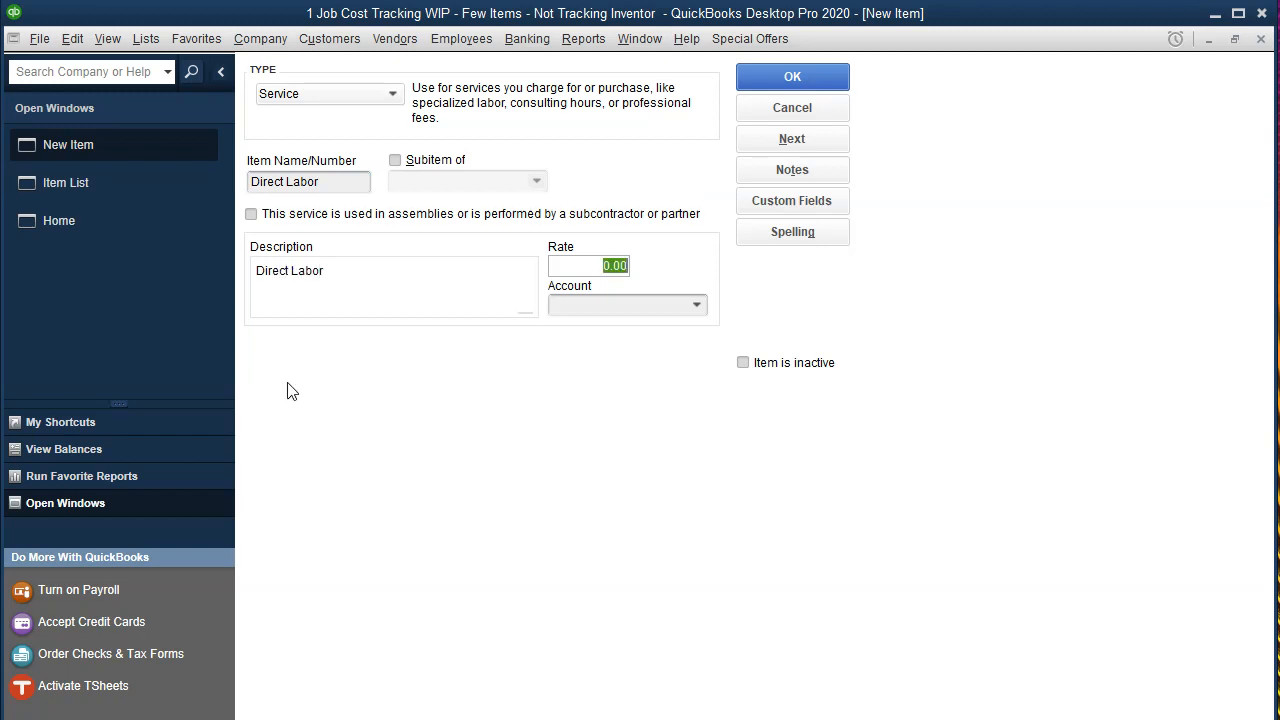
Mark Direct Labor as used in assemblies or performed by a subcontractor or partner, with Work In Progress WIP as its expense account.
{"action": "left_click", "coordinate": [251, 217]}
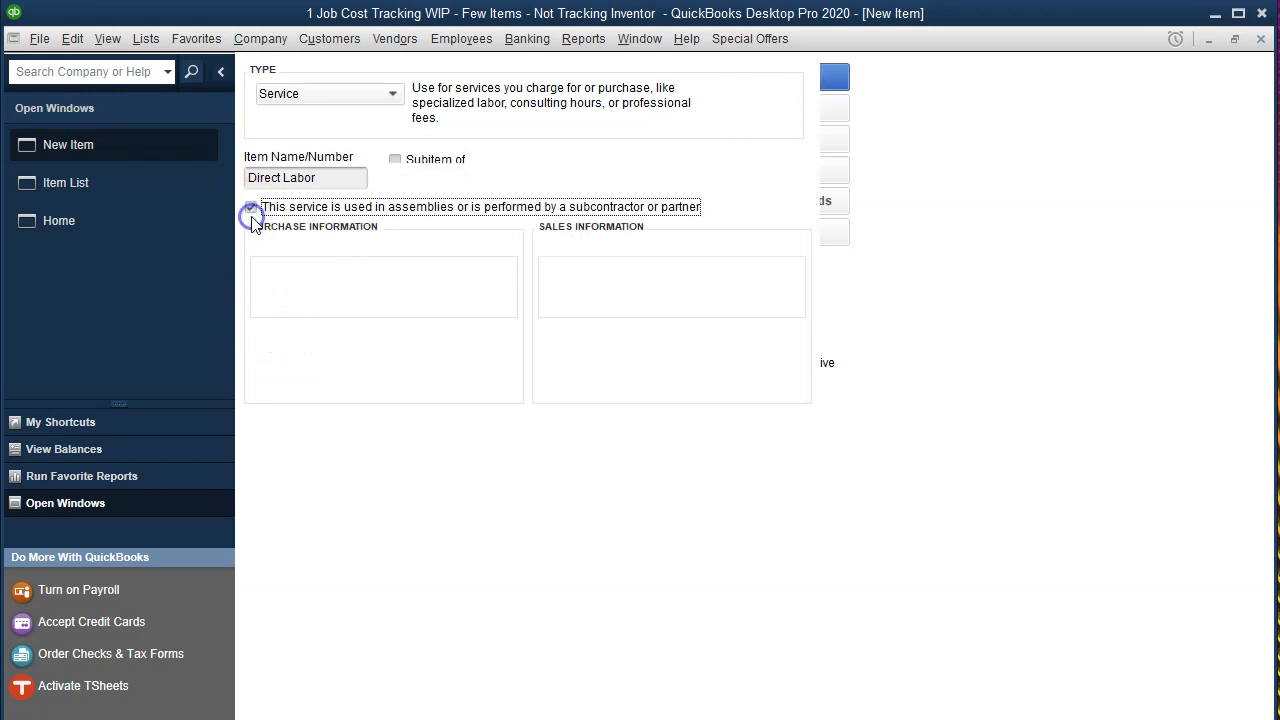
{"action": "left_click", "coordinate": [438, 359]}
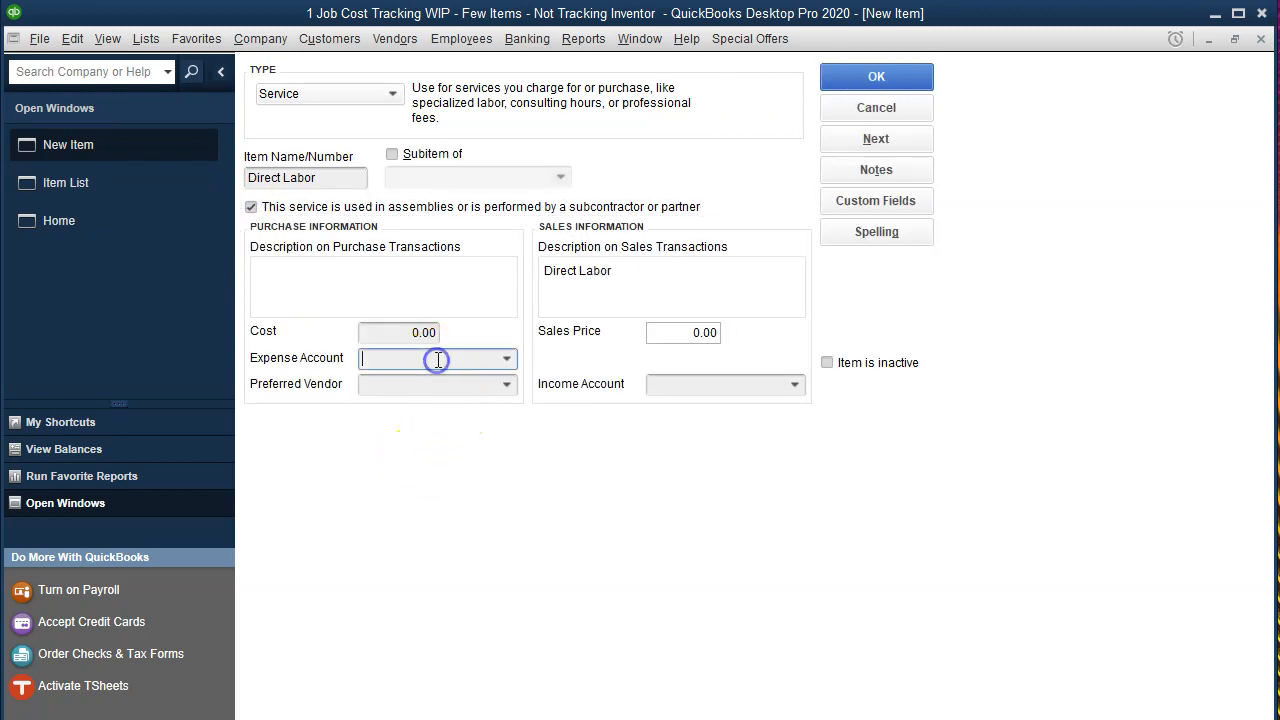
{"action": "type", "text": "Work In Progress WIP"}
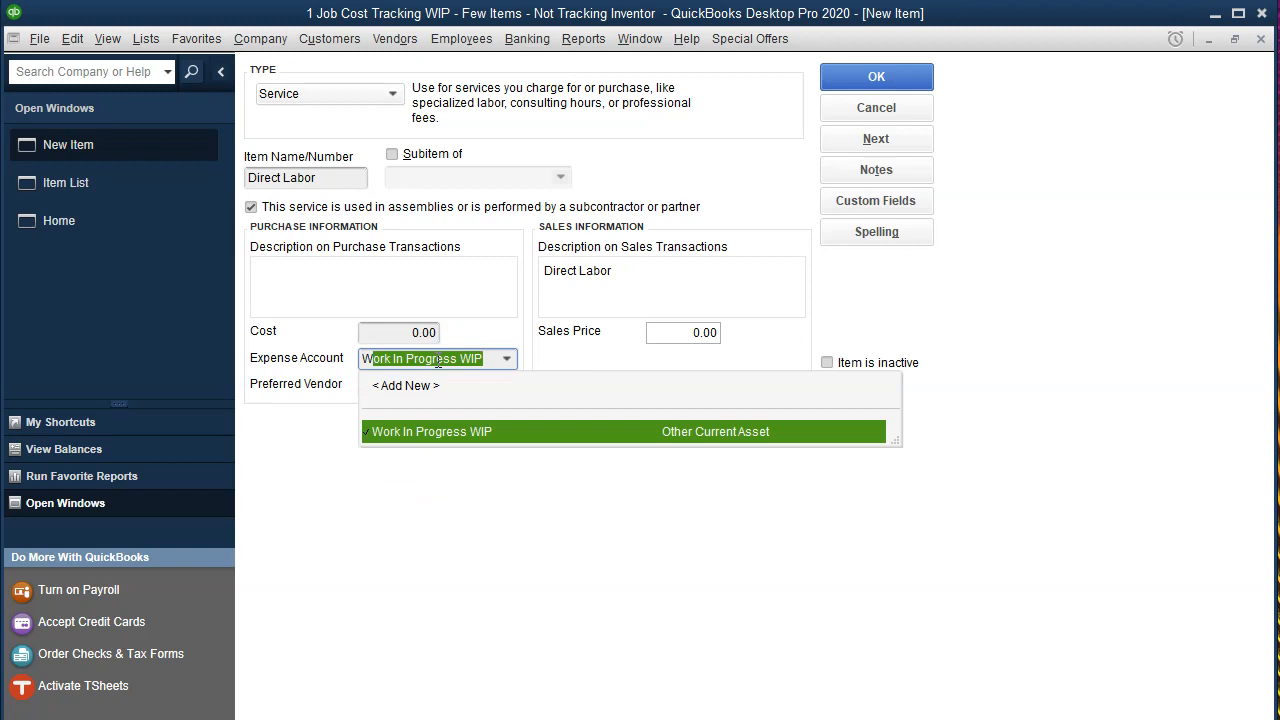
{"action": "key", "text": "Tab"}
Set the Direct Labor item's income account to Income and save the item.
{"action": "key", "text": "Tab"}
{"action": "key", "text": "Tab"}
{"action": "key", "text": "Tab"}
{"action": "type", "text": "I"}
{"action": "key", "text": "Tab"}
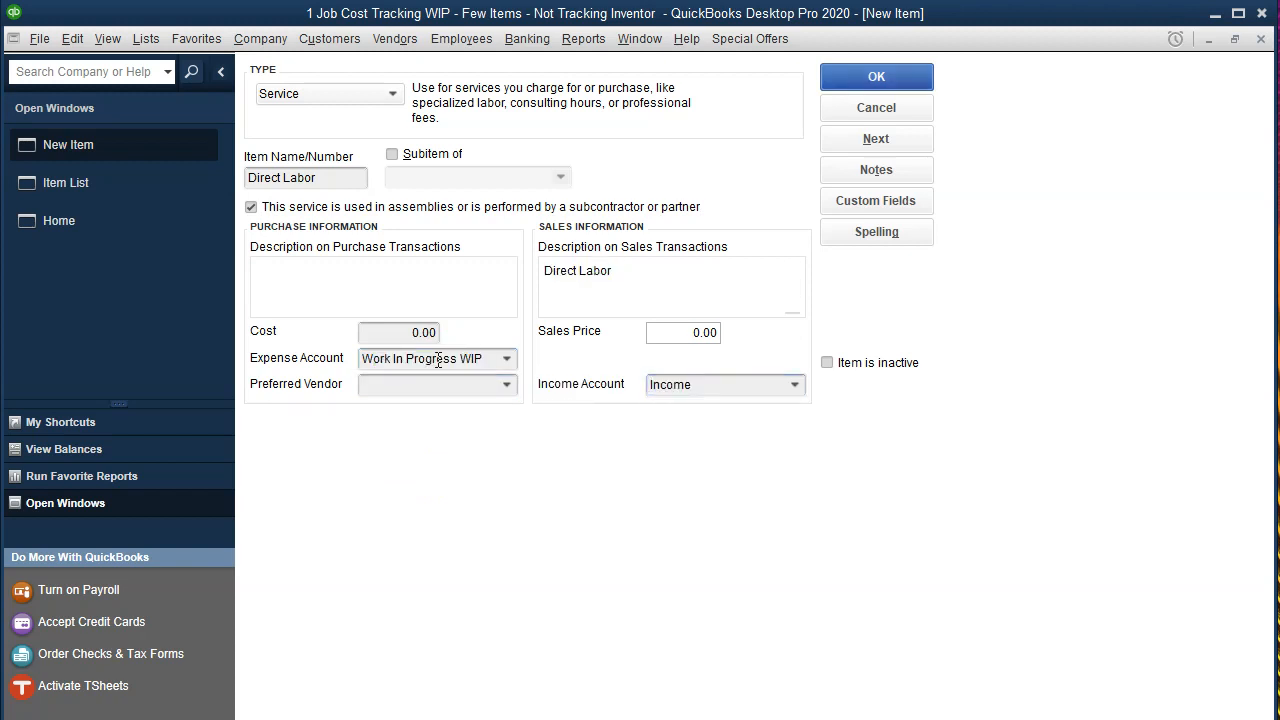
{"action": "left_click", "coordinate": [867, 80]}
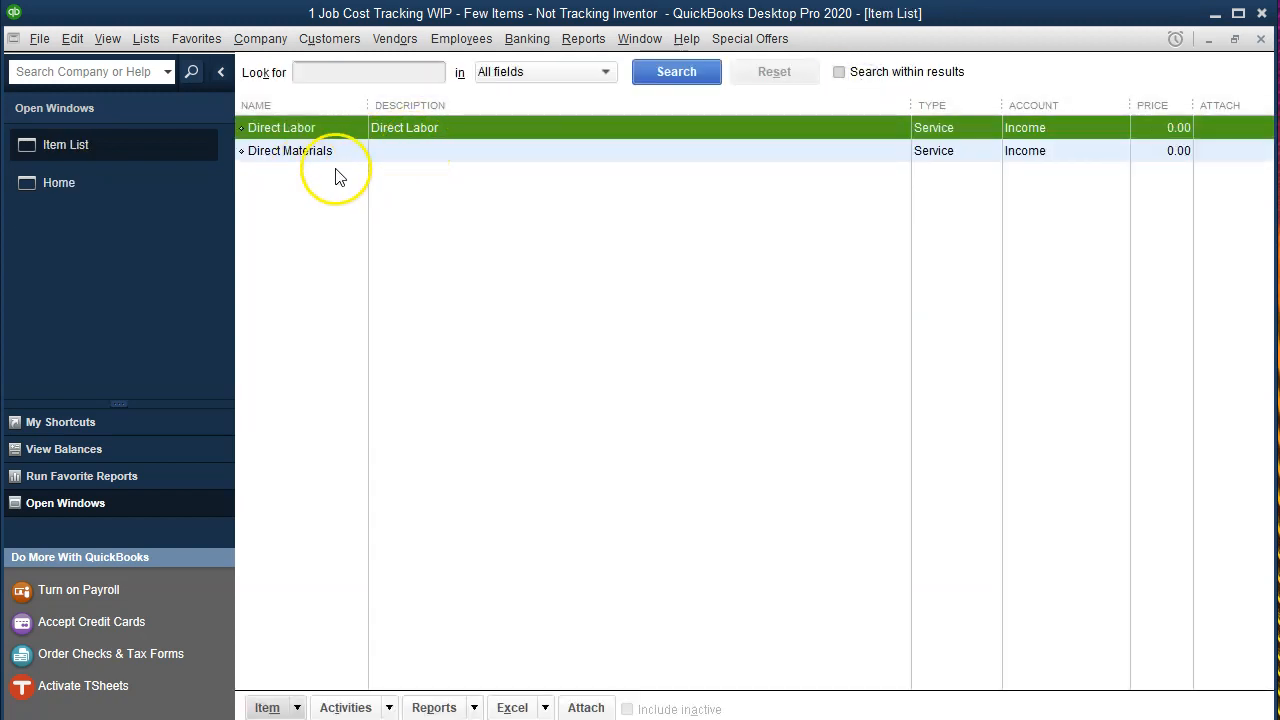
Edit the Direct Materials item to use its name as both the purchase and sales descriptions, and save it.
{"action": "double_click", "coordinate": [401, 147]}
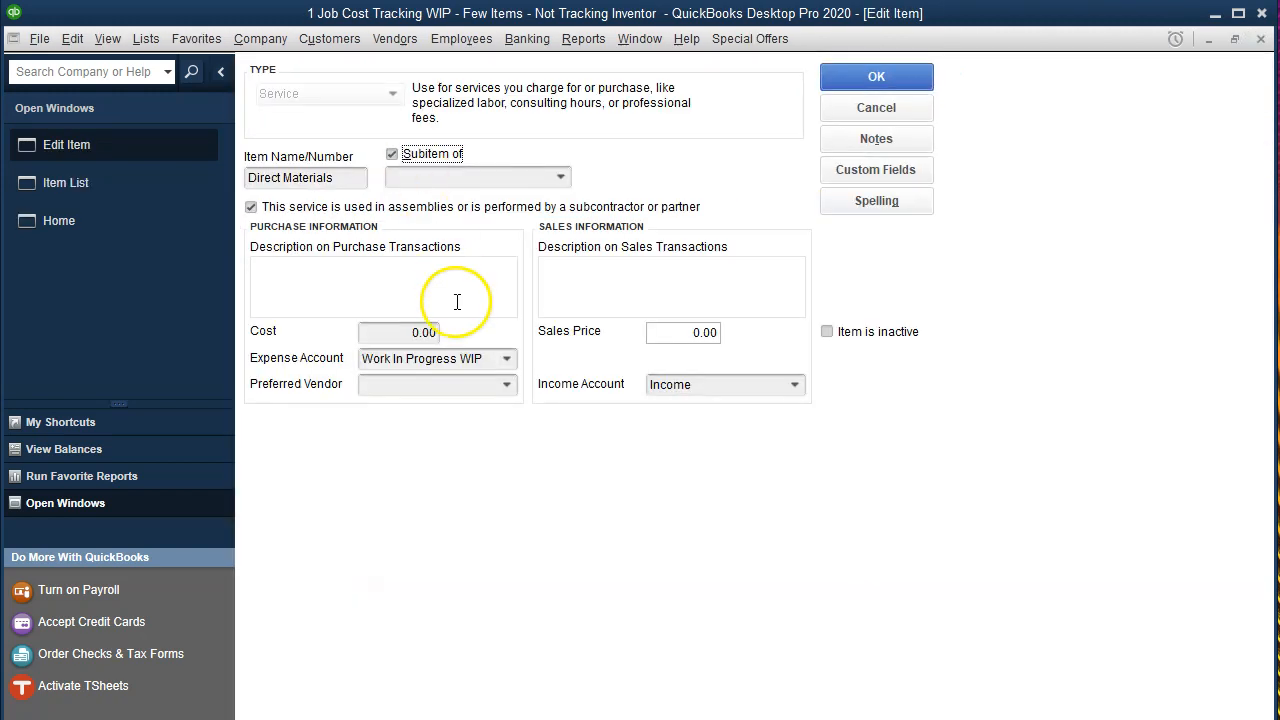
{"action": "left_click_drag", "start_coordinate": [351, 180], "coordinate": [171, 177]}
{"action": "key", "text": "ctrl+c"}
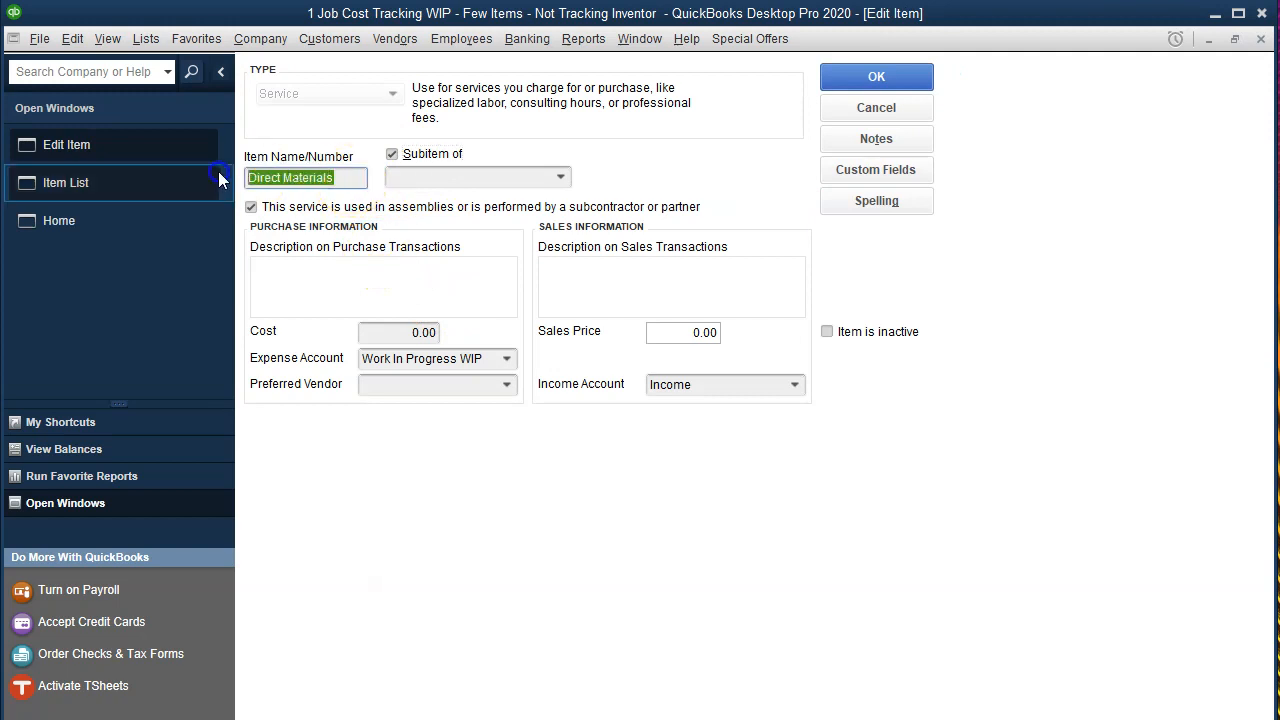
{"action": "left_click", "coordinate": [338, 277]}
{"action": "key", "text": "ctrl+v"}
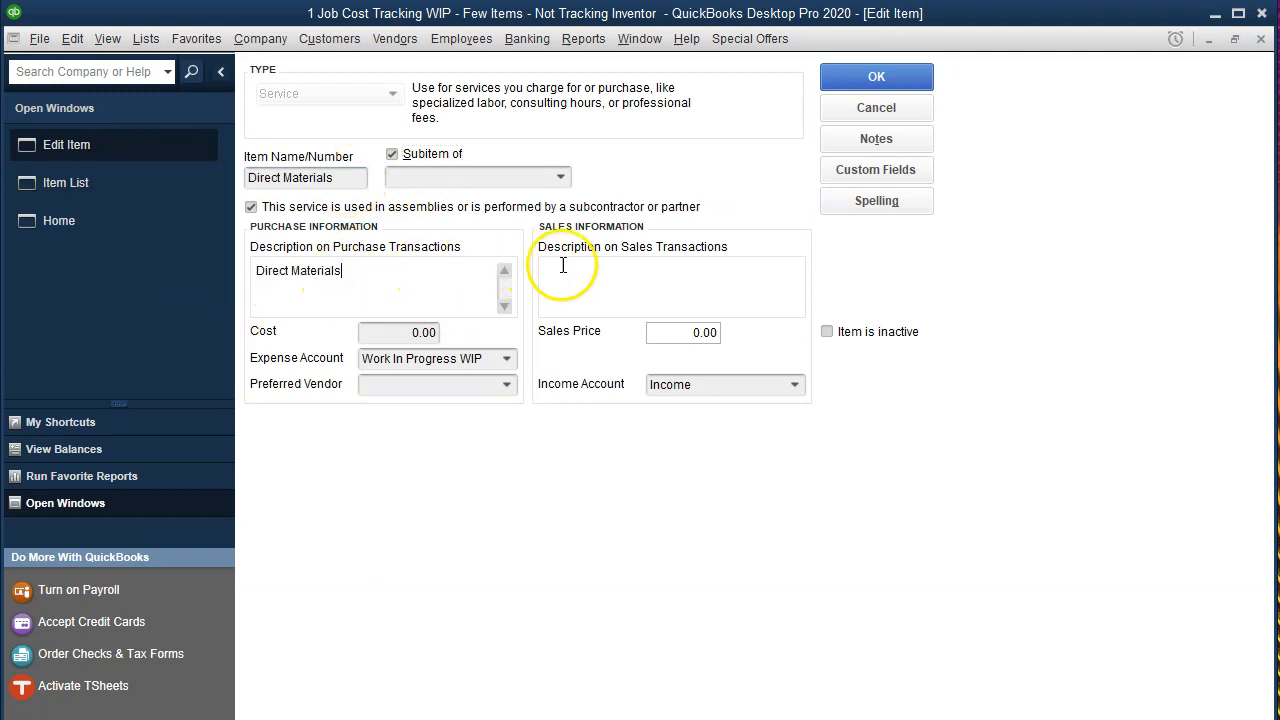
{"action": "left_click", "coordinate": [556, 268]}
{"action": "key", "text": "ctrl+v"}
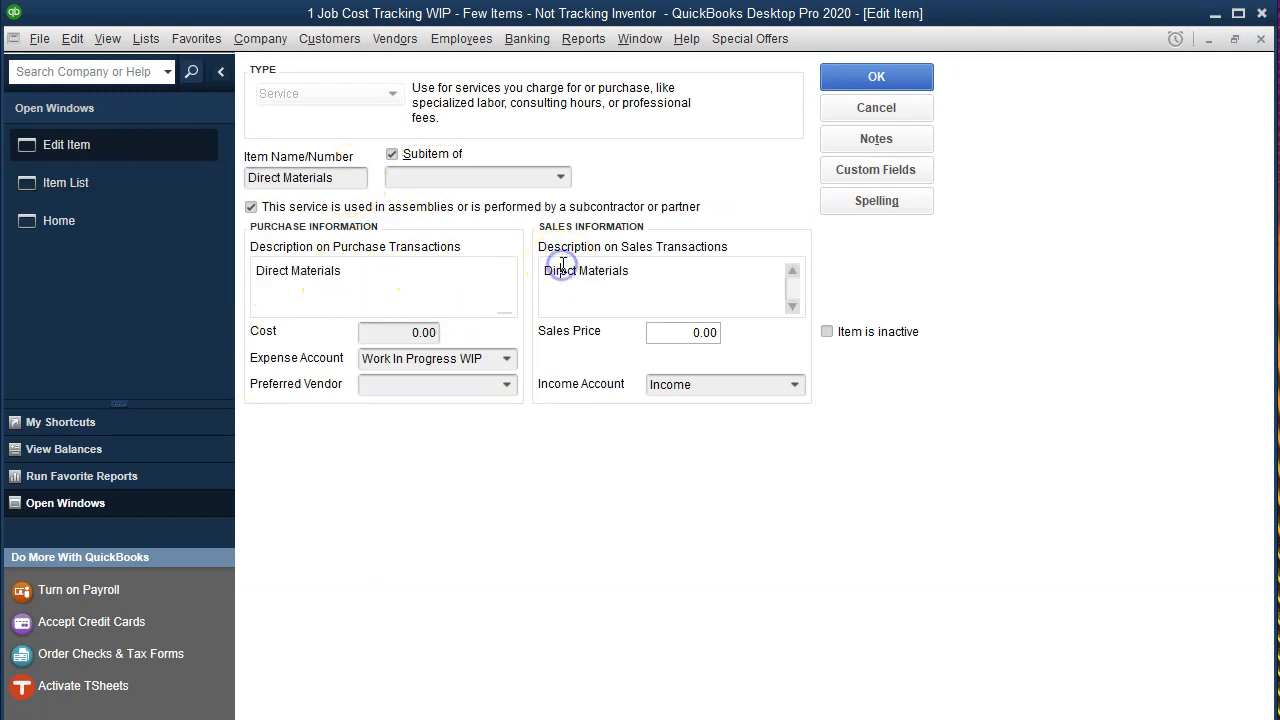
{"action": "left_click", "coordinate": [853, 74]}
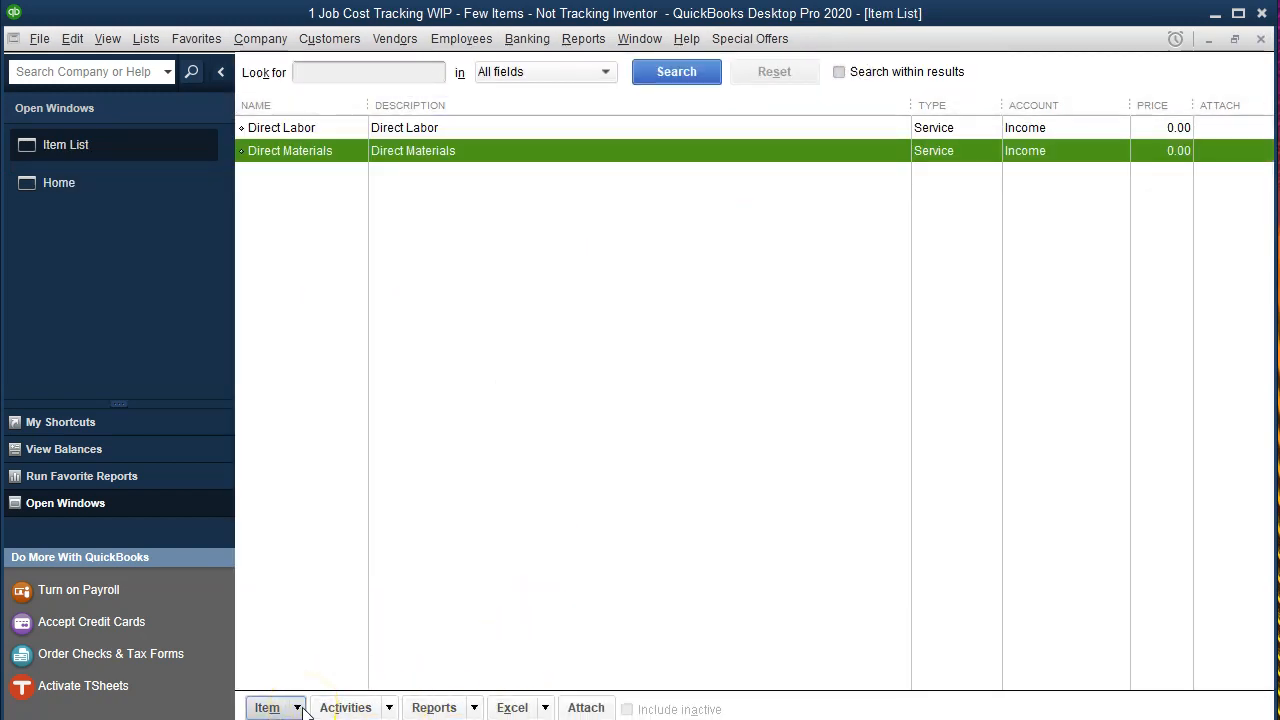
Start a new Service item named Factory Overhead and copy the name into its description.
{"action": "left_click", "coordinate": [298, 708]}
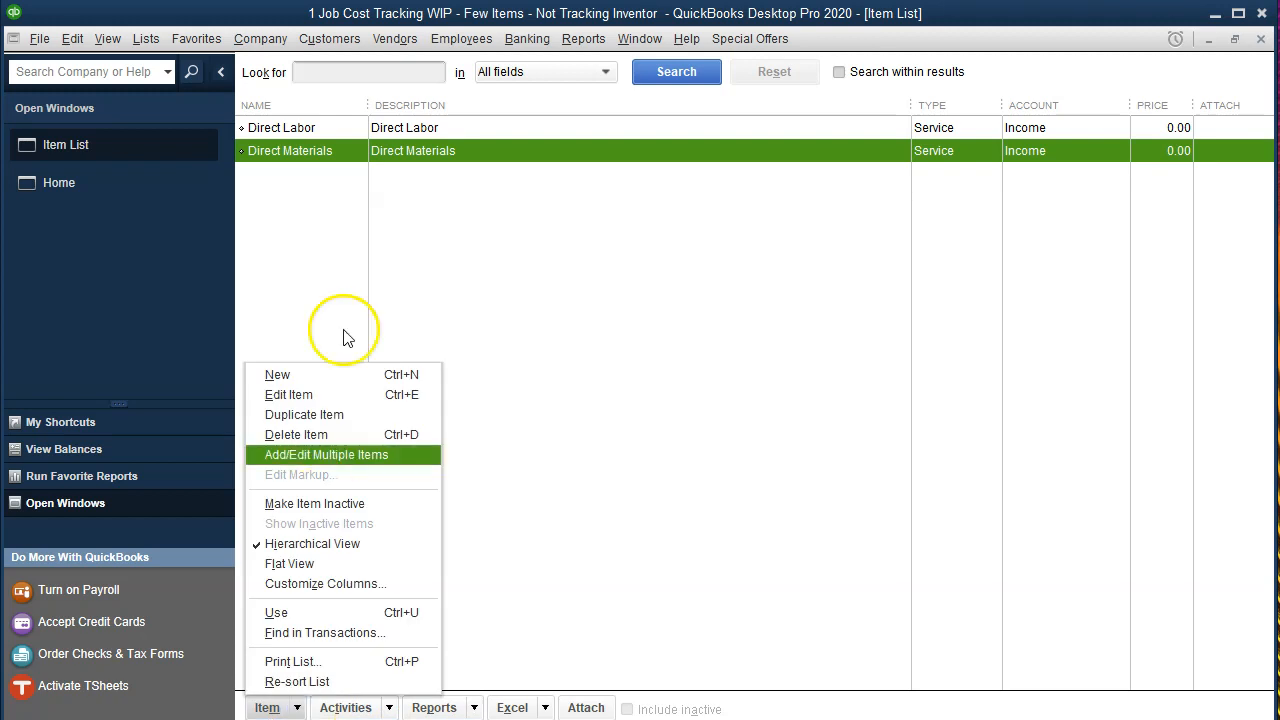
{"action": "left_click", "coordinate": [321, 375]}
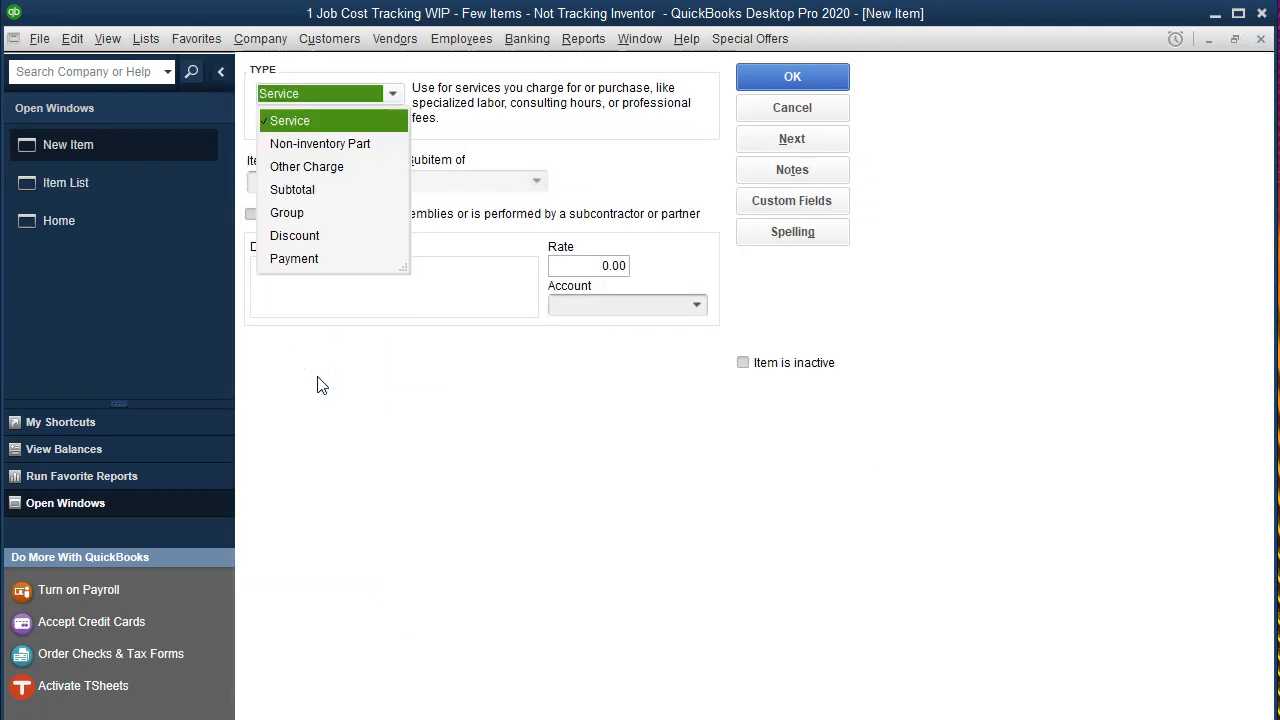
{"action": "left_click", "coordinate": [360, 290]}
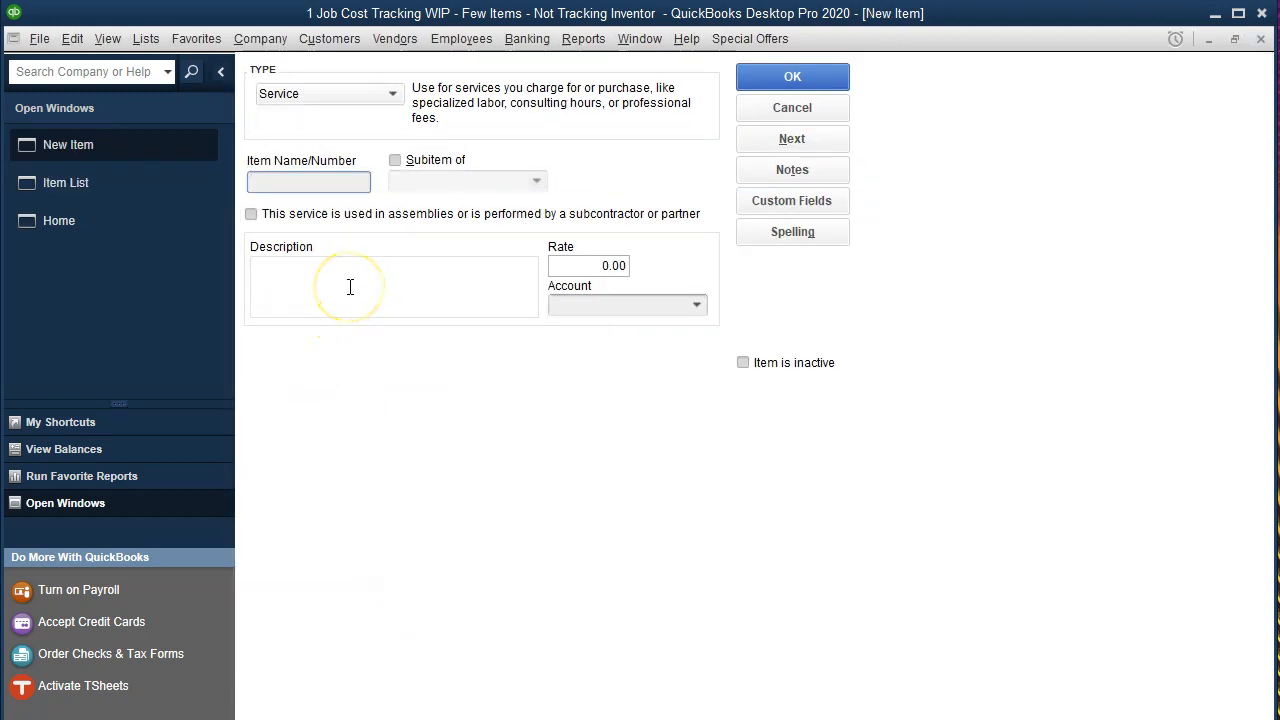
{"action": "type", "text": "Fac"}
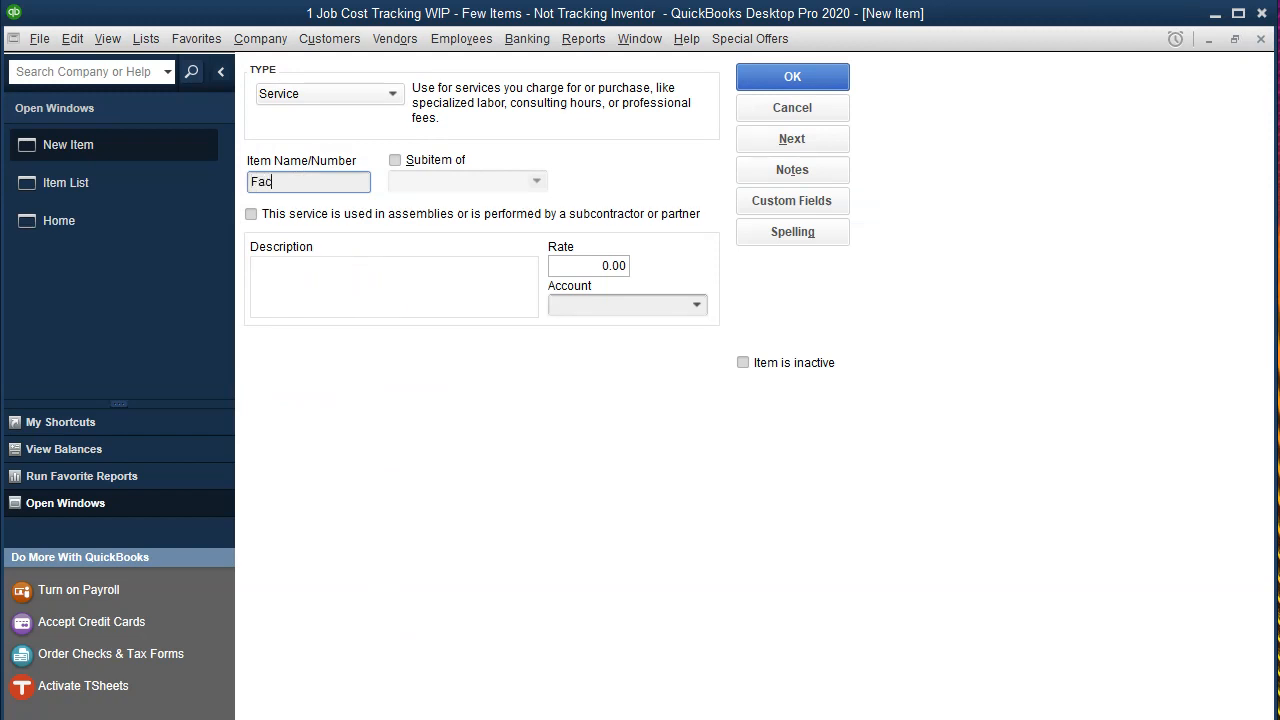
{"action": "type", "text": "tory Overhead"}
{"action": "key", "text": "Tab"}
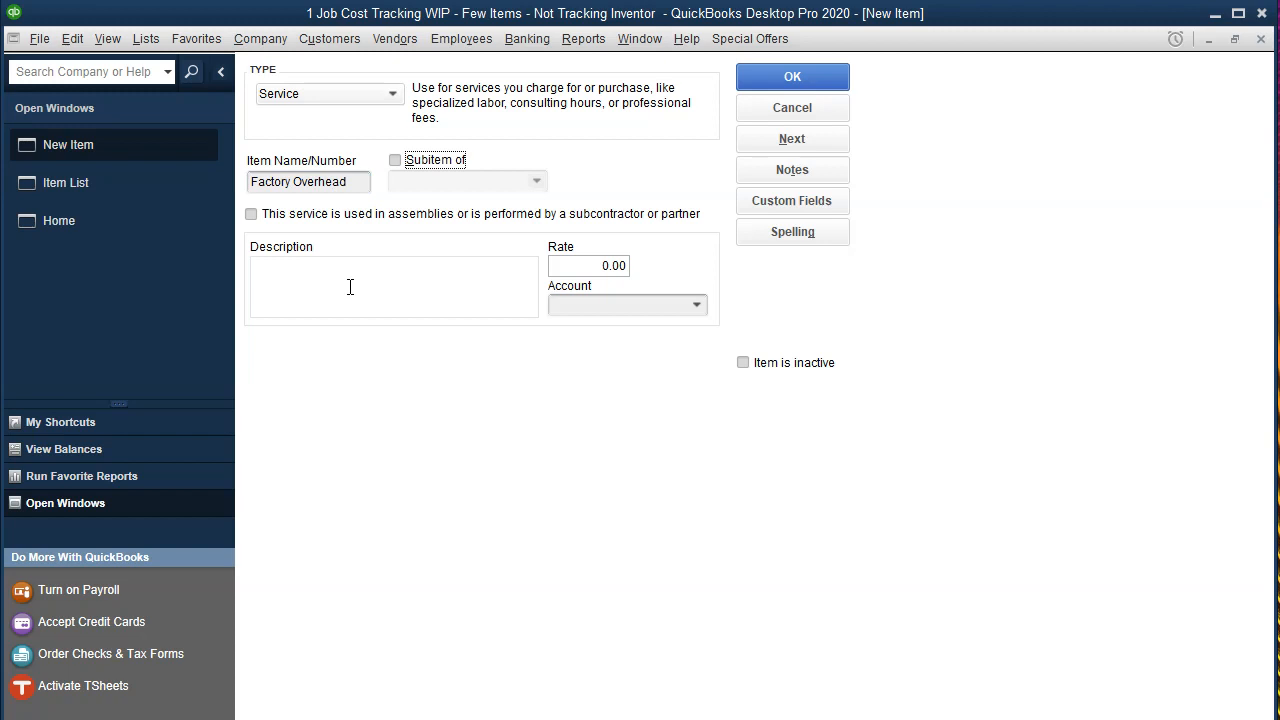
{"action": "left_click_drag", "start_coordinate": [351, 181], "coordinate": [50, 184]}
{"action": "key", "text": "ctrl+c"}
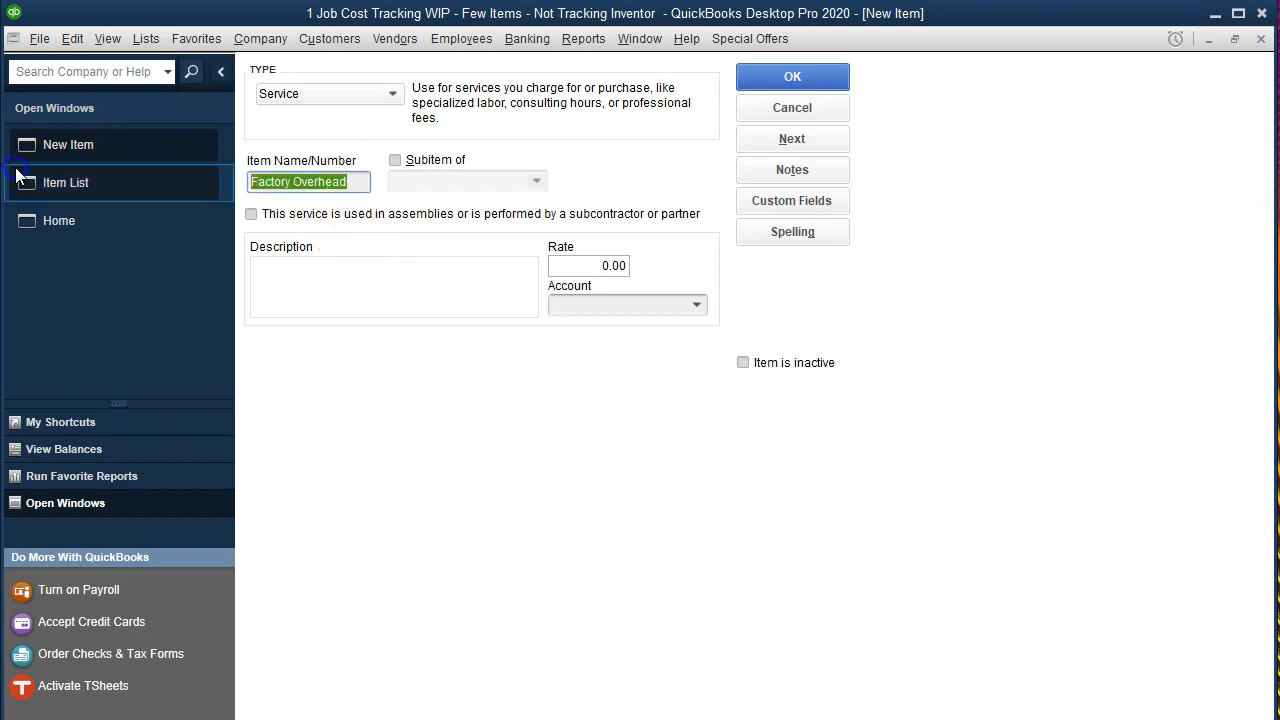
{"action": "left_click", "coordinate": [306, 279]}
{"action": "key", "text": "ctrl+v"}
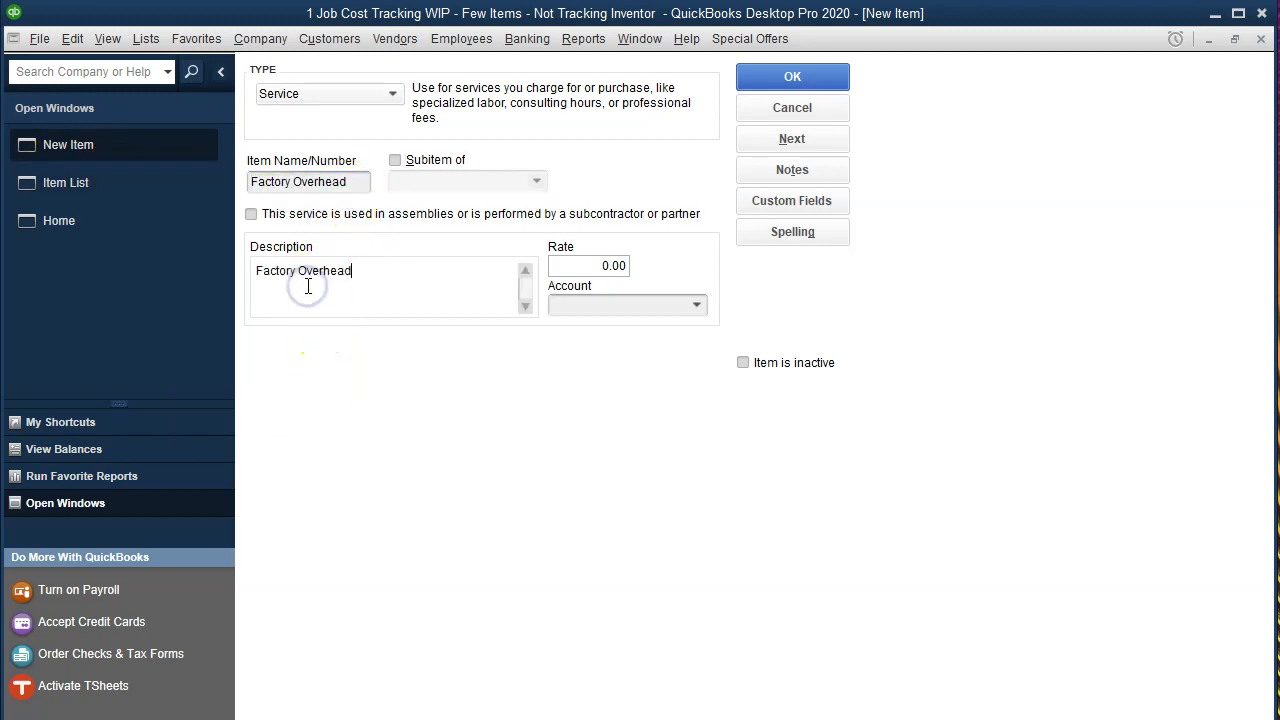
Mark Factory Overhead as used in assemblies or performed by a subcontractor or partner, with Work In Progress WIP as its expense account.
{"action": "left_click", "coordinate": [255, 213]}
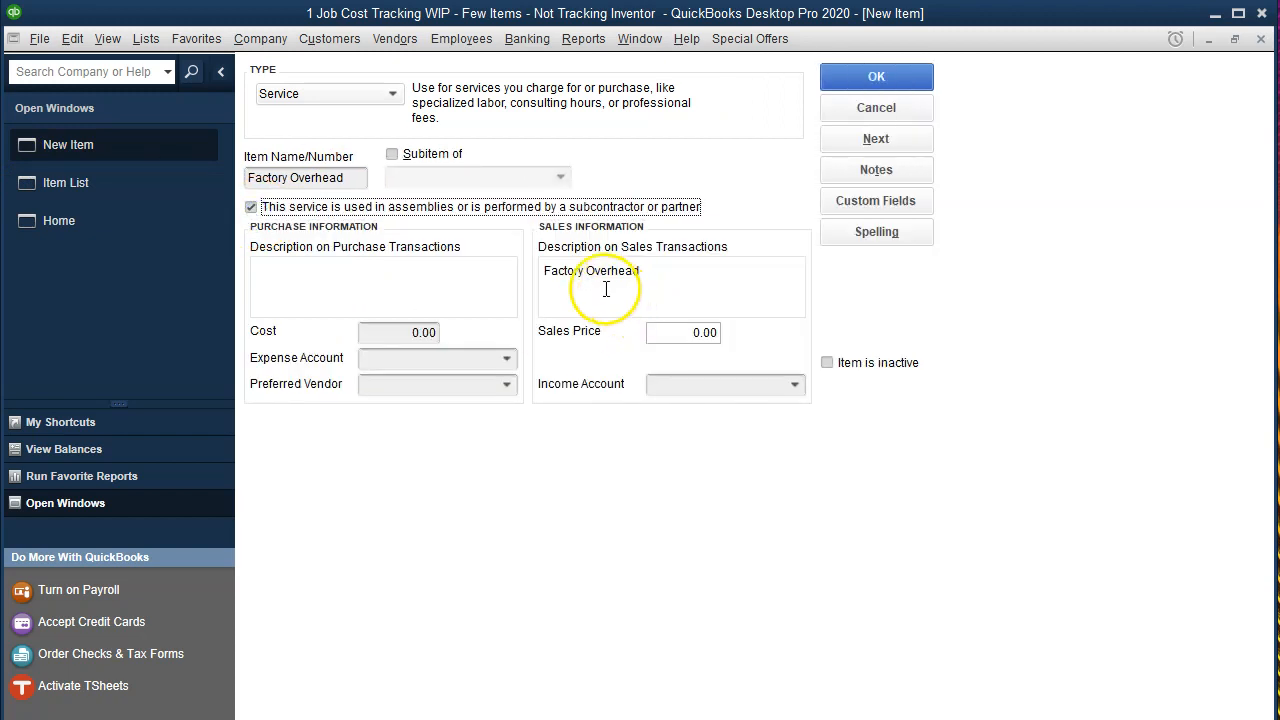
{"action": "left_click", "coordinate": [506, 358]}
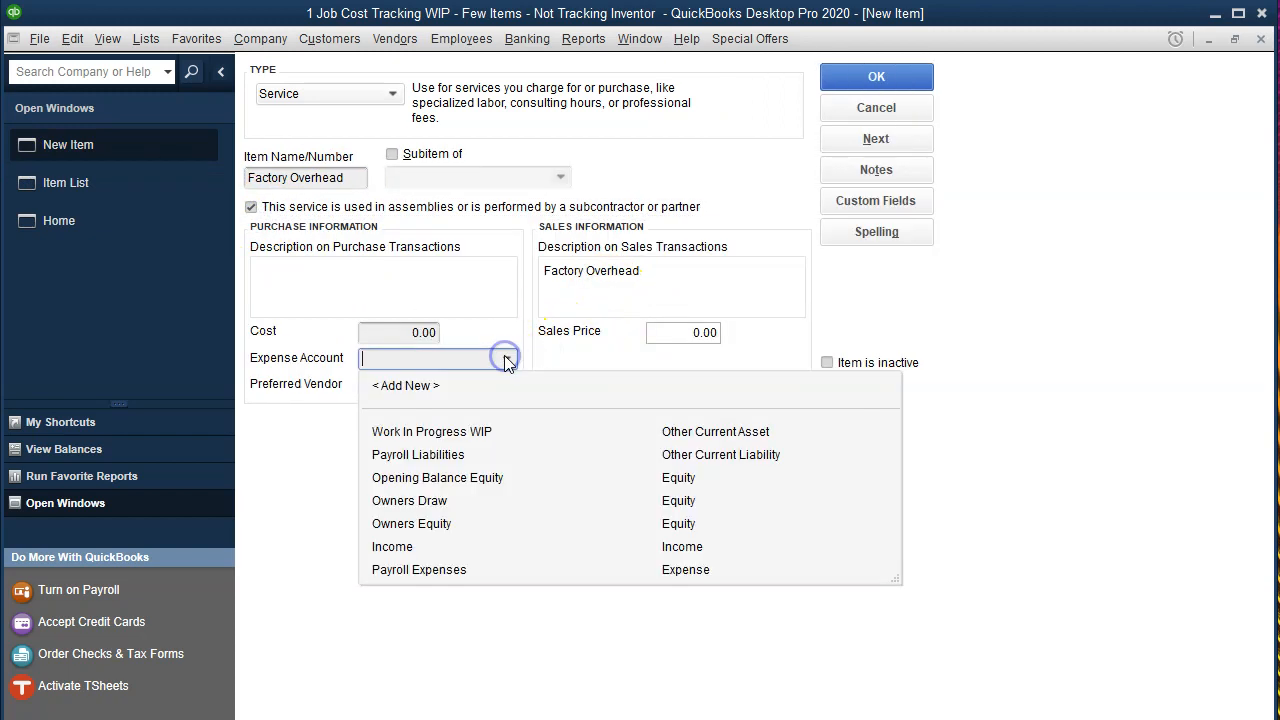
{"action": "left_click", "coordinate": [487, 432]}
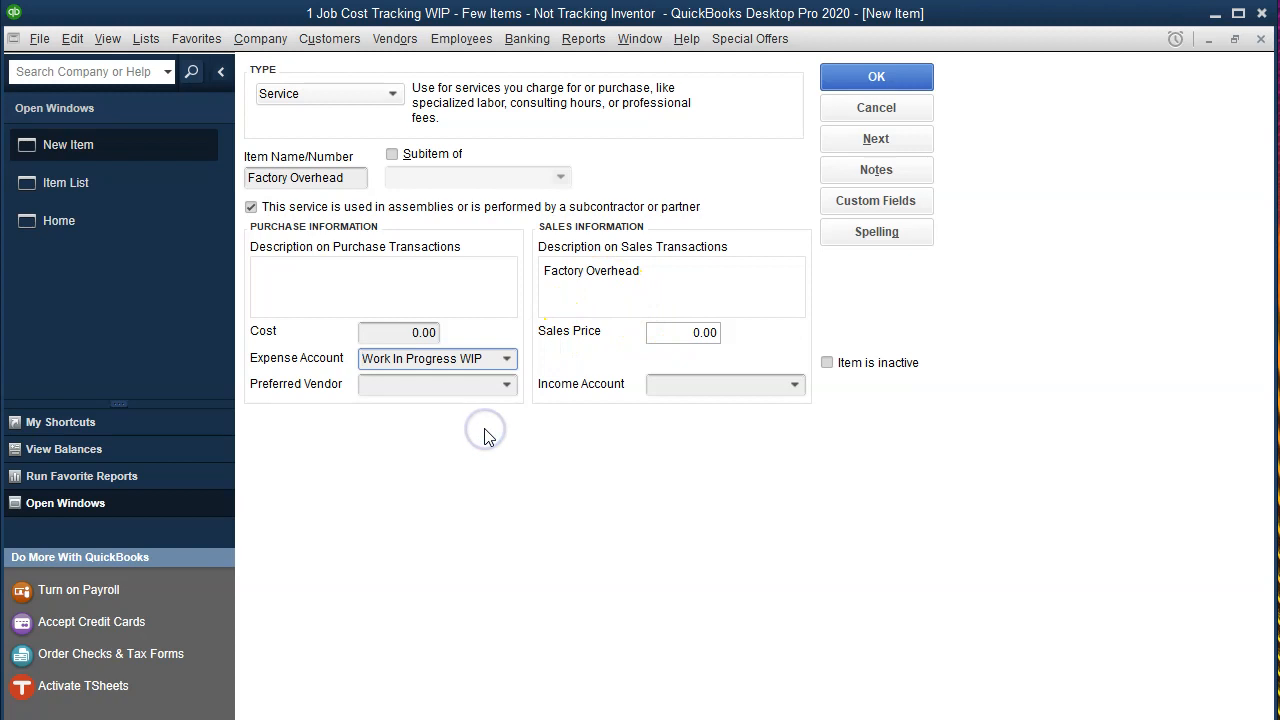
{"action": "left_click", "coordinate": [507, 358]}
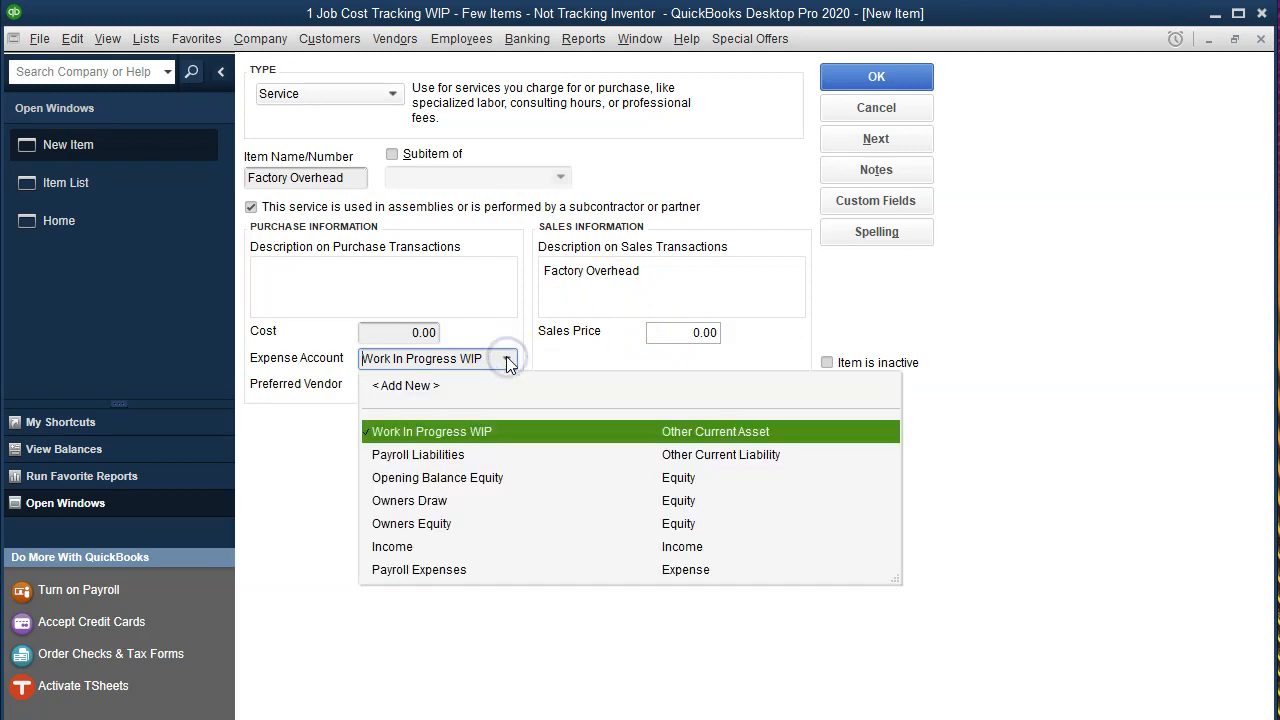
{"action": "left_click", "coordinate": [507, 358]}
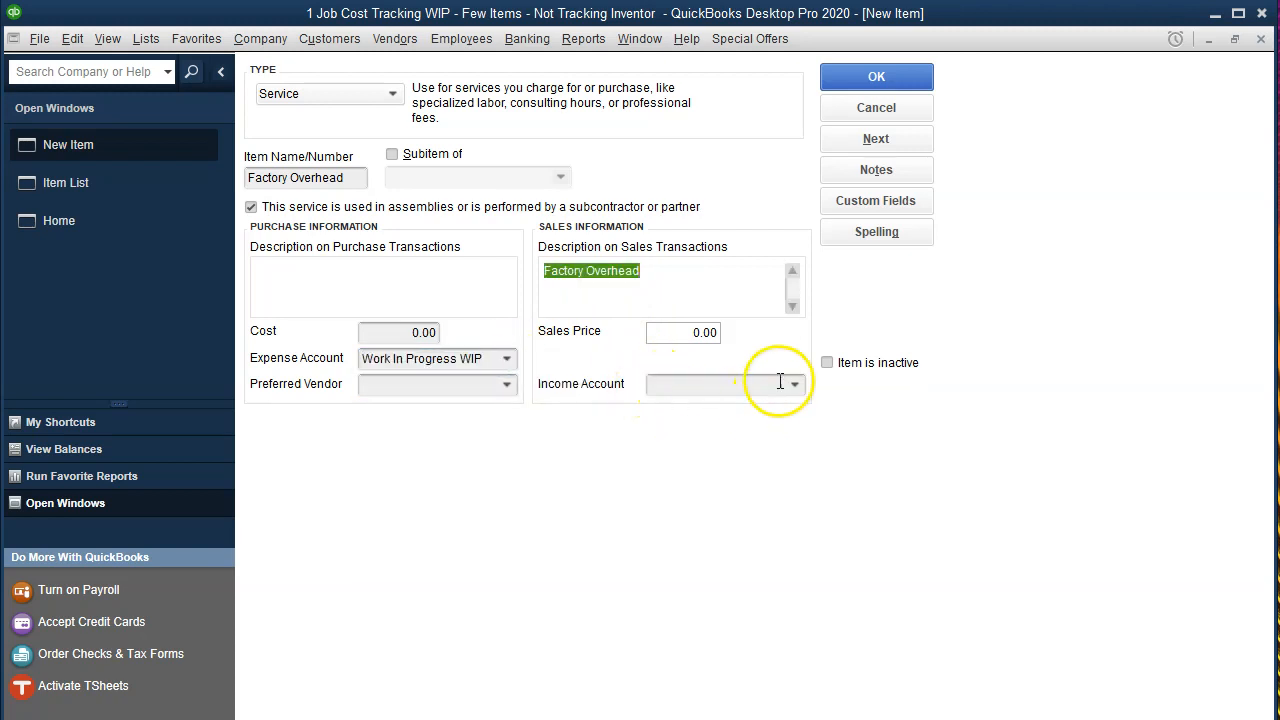
Set the Factory Overhead item's income account to Income and save the item.
{"action": "left_click", "coordinate": [794, 384]}
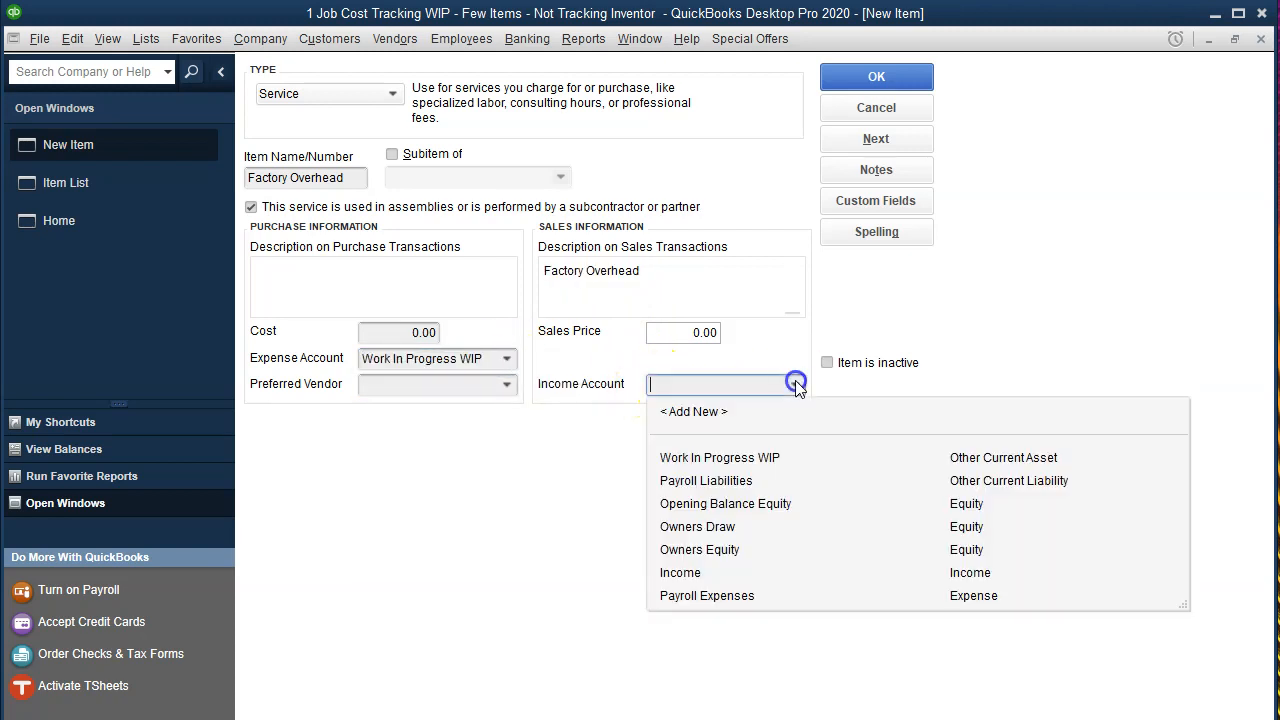
{"action": "left_click", "coordinate": [724, 574]}
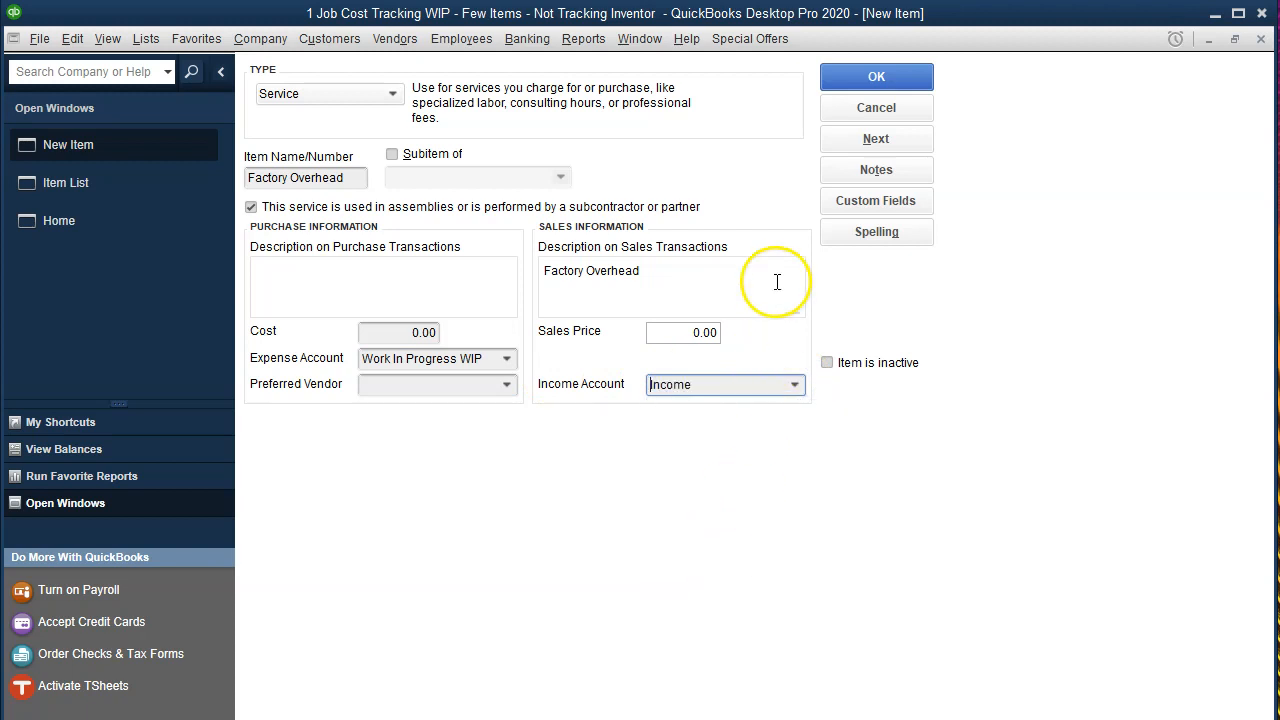
{"action": "left_click", "coordinate": [846, 84]}
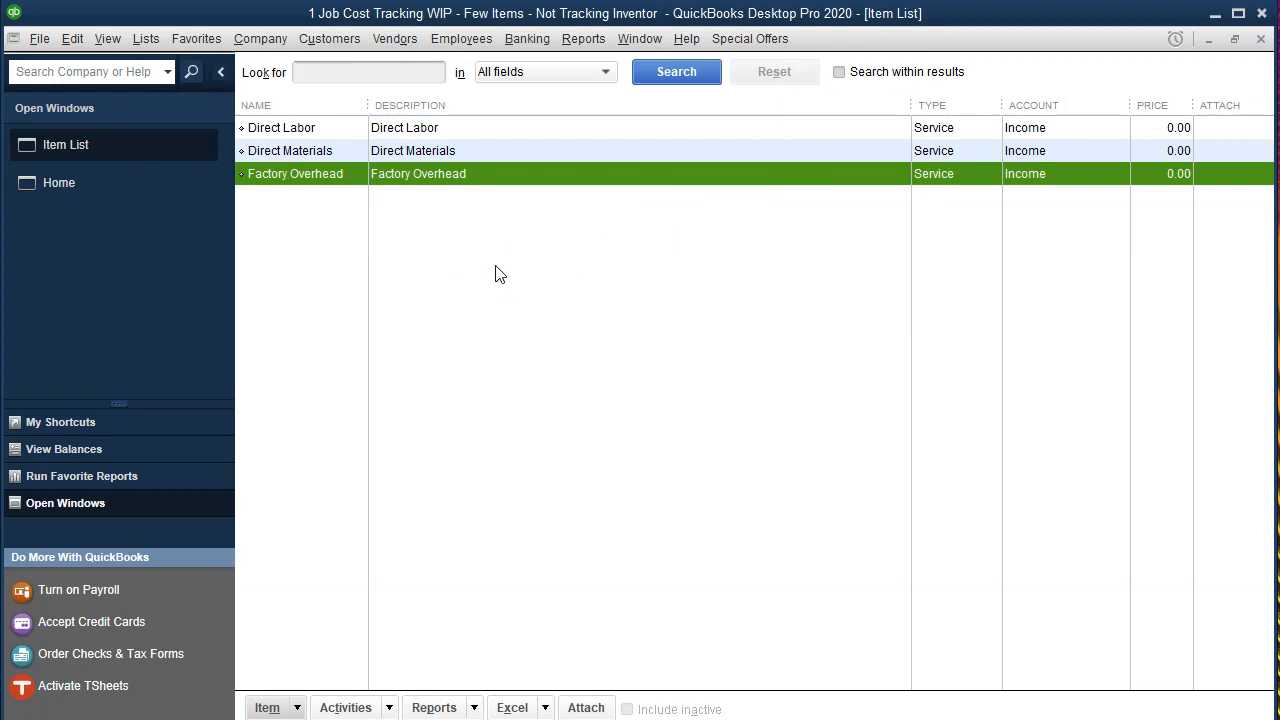
Switch to the Excel job cost workbook, examine the Job 16 cost record and the transaction list in column A, and return to the QuickBooks home page.
{"action": "left_click", "coordinate": [120, 199]}
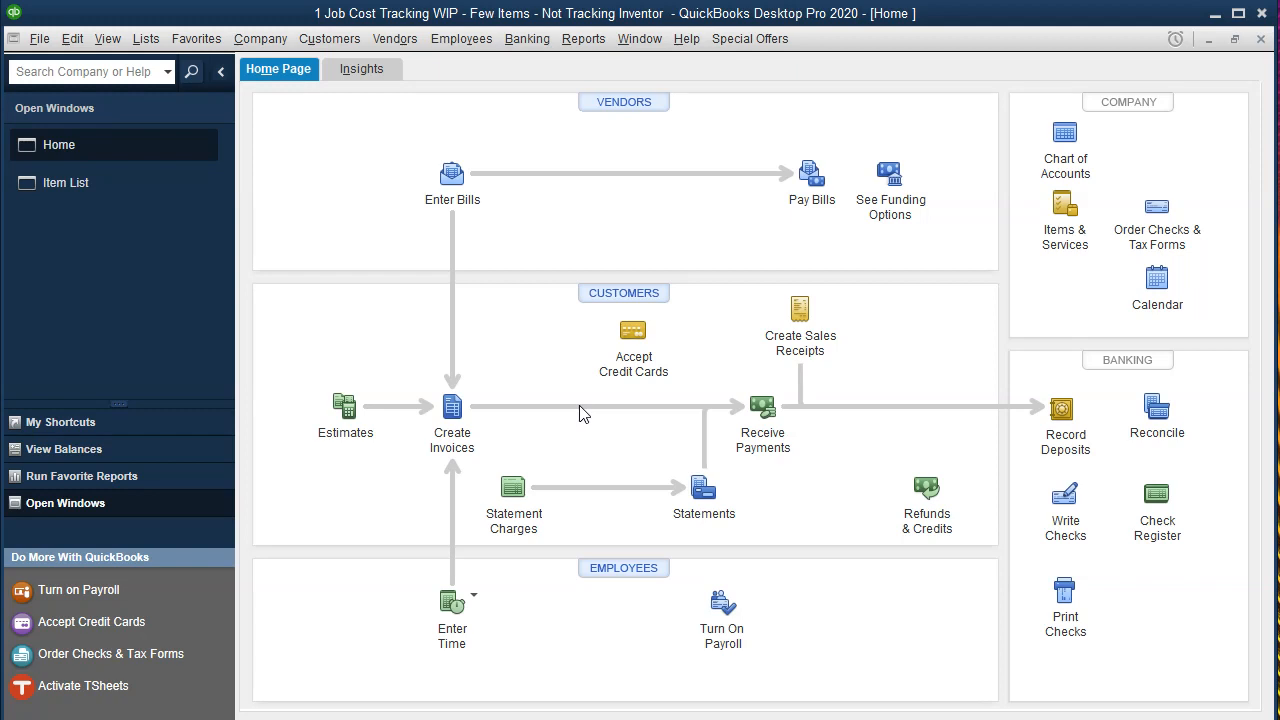
{"action": "key", "text": "alt+Tab"}
{"action": "left_click", "coordinate": [700, 619]}
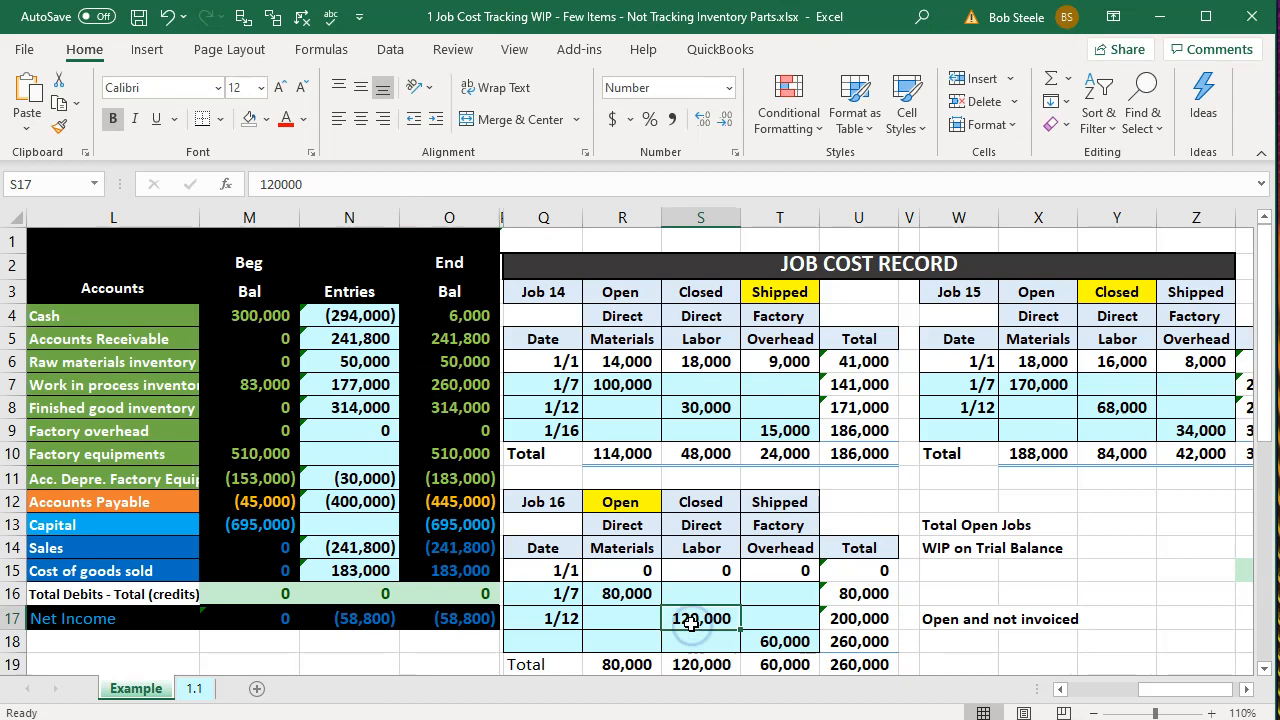
{"action": "key", "text": "Left"}
{"action": "key", "text": "Left"}
{"action": "key", "text": "Left"}
{"action": "key", "text": "Left"}
{"action": "key", "text": "Left"}
{"action": "key", "text": "Left"}
{"action": "key", "text": "Left"}
{"action": "key", "text": "Left"}
{"action": "key", "text": "Left"}
{"action": "key", "text": "Left"}
{"action": "key", "text": "Left"}
{"action": "key", "text": "Left"}
{"action": "key", "text": "Left"}
{"action": "key", "text": "Left"}
{"action": "key", "text": "Left"}
{"action": "key", "text": "Left"}
{"action": "key", "text": "Left"}
{"action": "key", "text": "Left"}
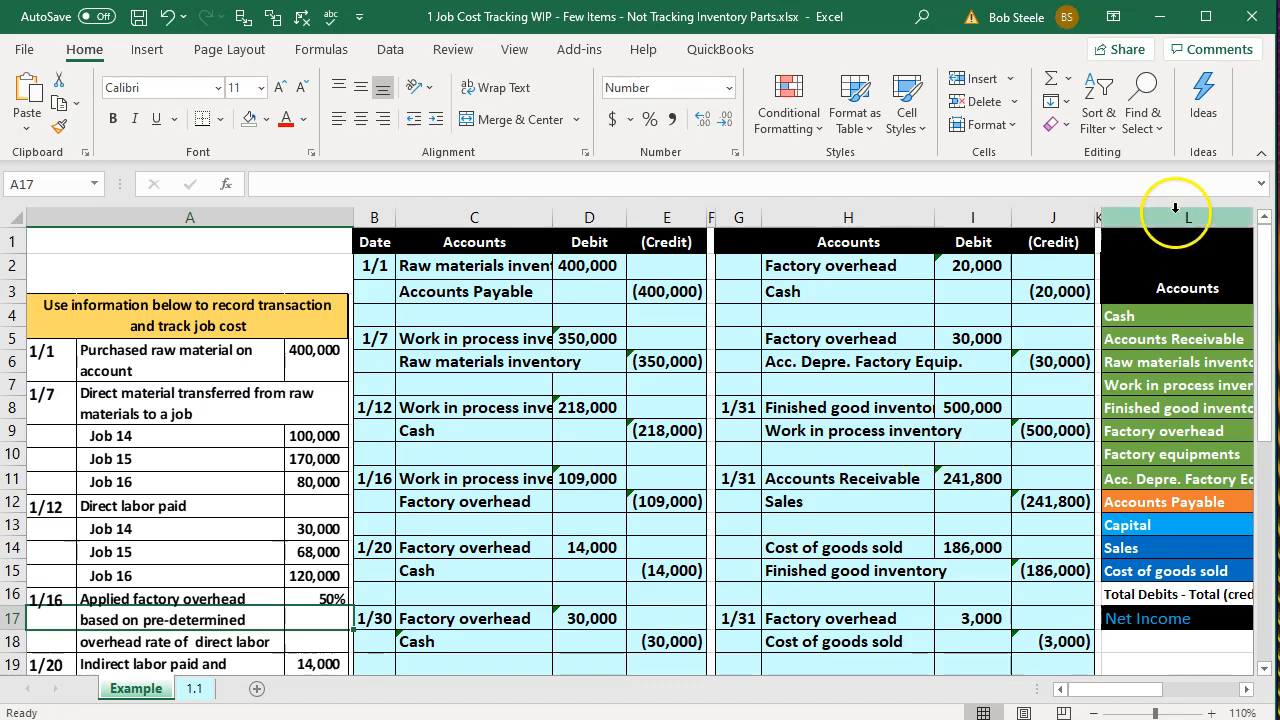
{"action": "left_click", "coordinate": [1159, 17]}
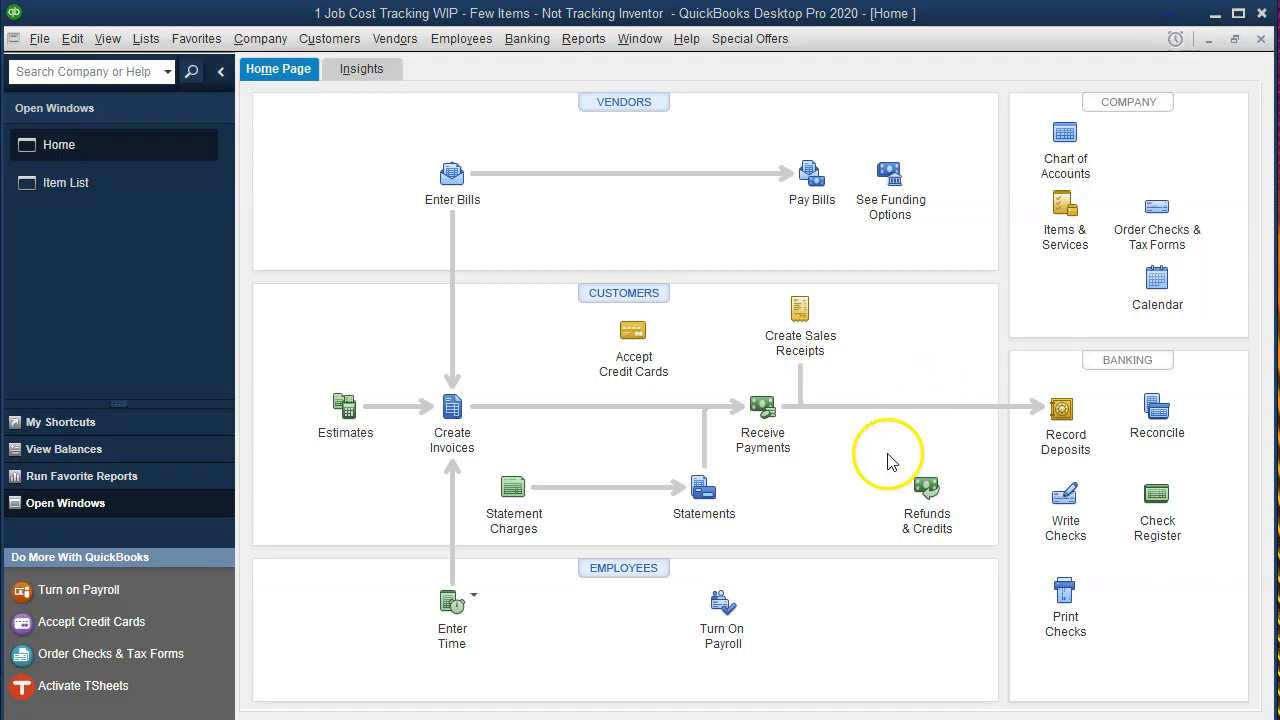